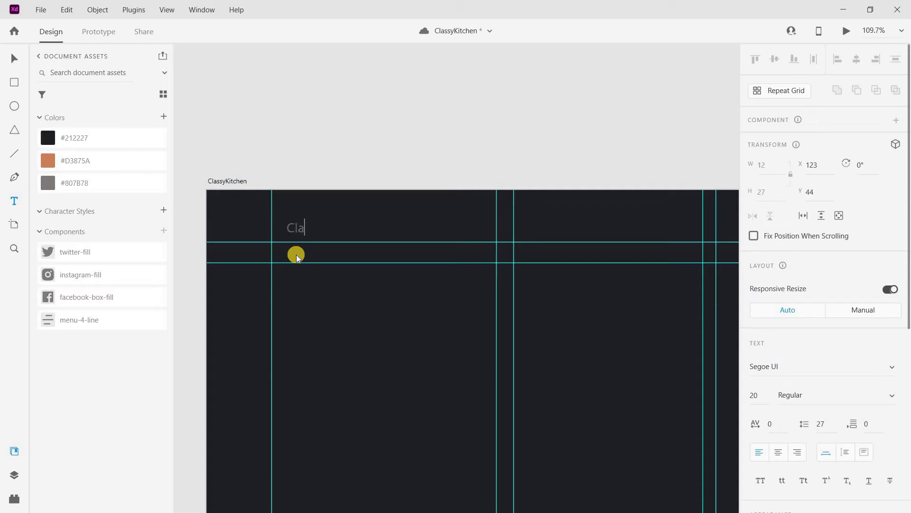
Enter "ClassyKitchen" as the logo text near the artboard's top and align its left edge to the vertical guide at X 100.
{"action": "type", "text": "lassyKitchen"}
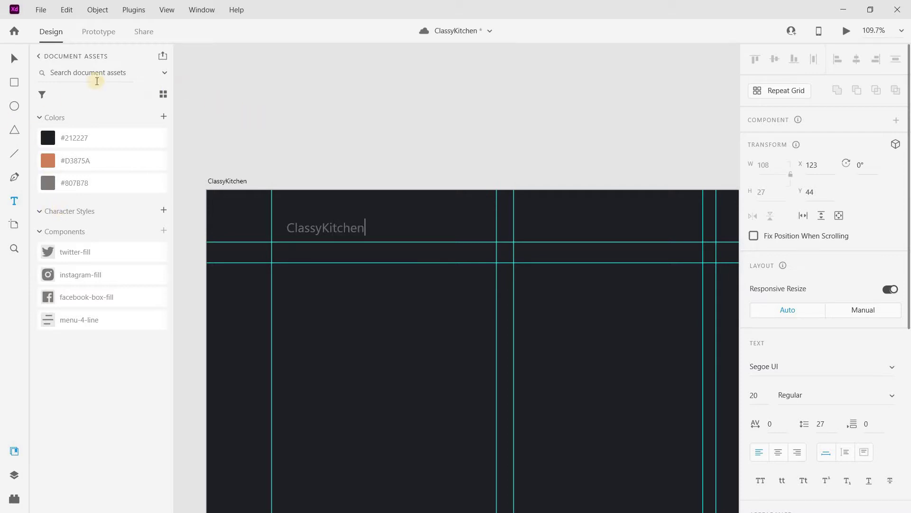
{"action": "left_click", "coordinate": [14, 58]}
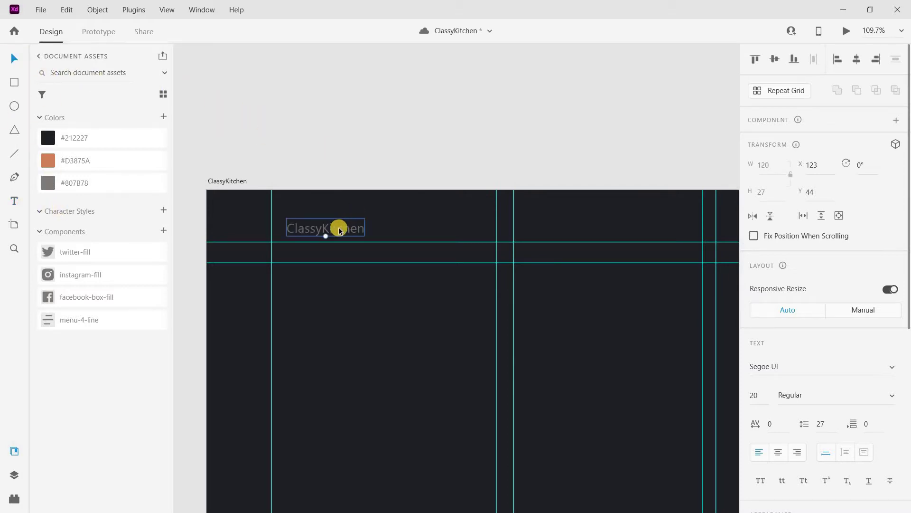
{"action": "left_click_drag", "start_coordinate": [339, 230], "coordinate": [325, 229]}
Set the font of the whole ClassyKitchen logo text to signature font.
{"action": "left_click", "coordinate": [792, 368]}
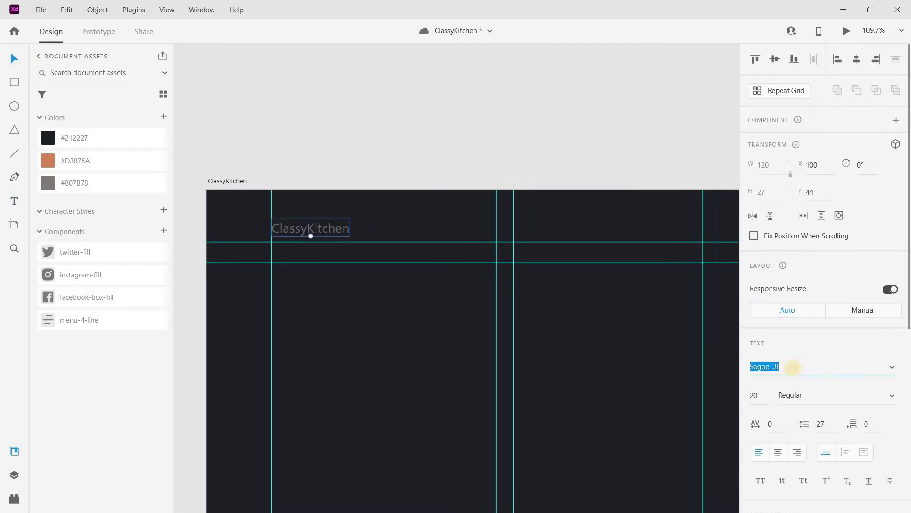
{"action": "type", "text": "Signature font"}
{"action": "key", "text": "Return"}
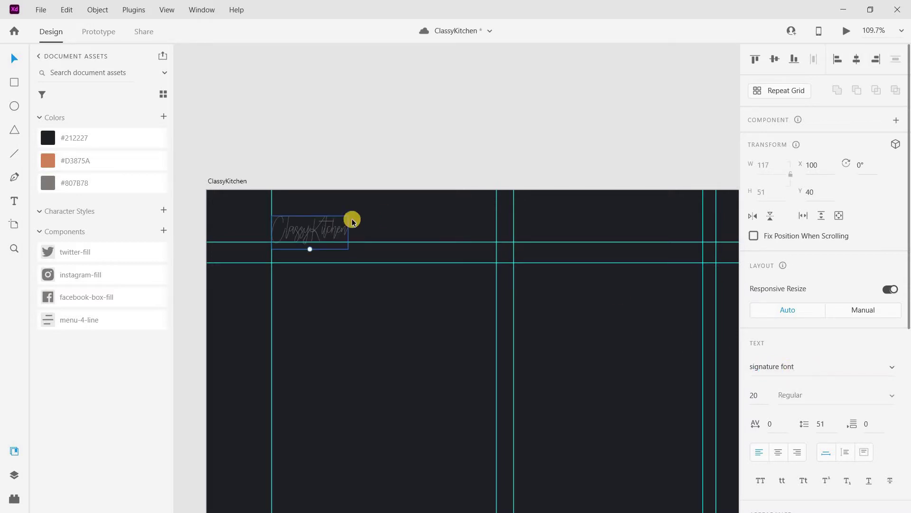
Change the font of only the word "Kitchen" in the logo to Poppins.
{"action": "double_click", "coordinate": [313, 235]}
{"action": "left_click", "coordinate": [358, 235]}
{"action": "left_click_drag", "start_coordinate": [358, 236], "coordinate": [310, 233]}
{"action": "left_click", "coordinate": [799, 375]}
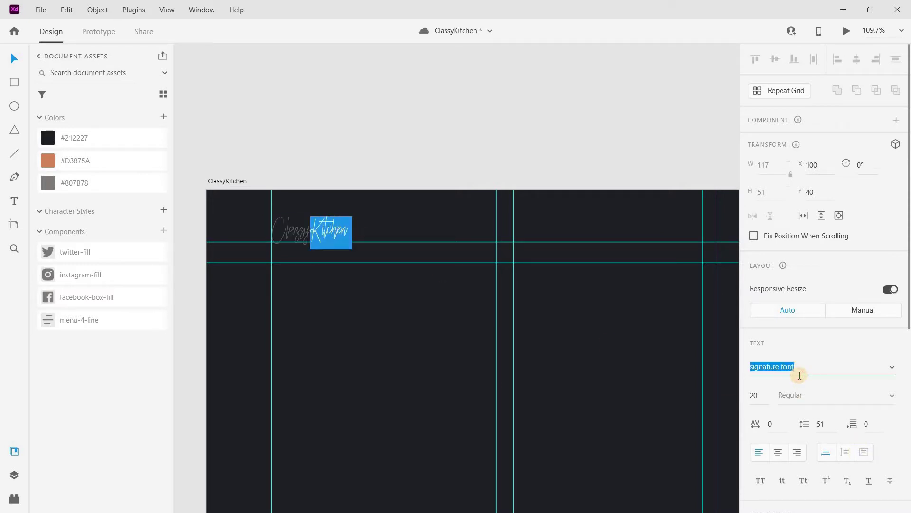
{"action": "type", "text": "Poppins"}
{"action": "key", "text": "Return"}
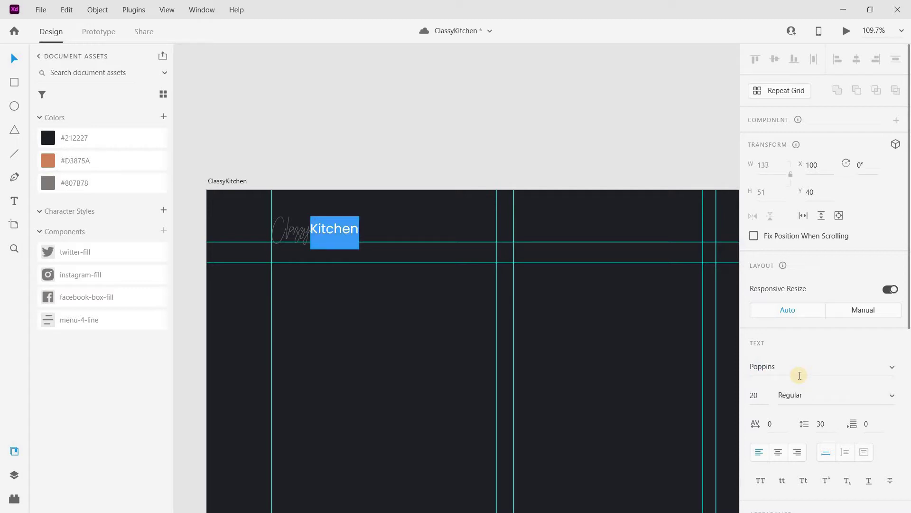
Set the font weight of "Kitchen" in the logo to SemiBold.
{"action": "left_click", "coordinate": [875, 399]}
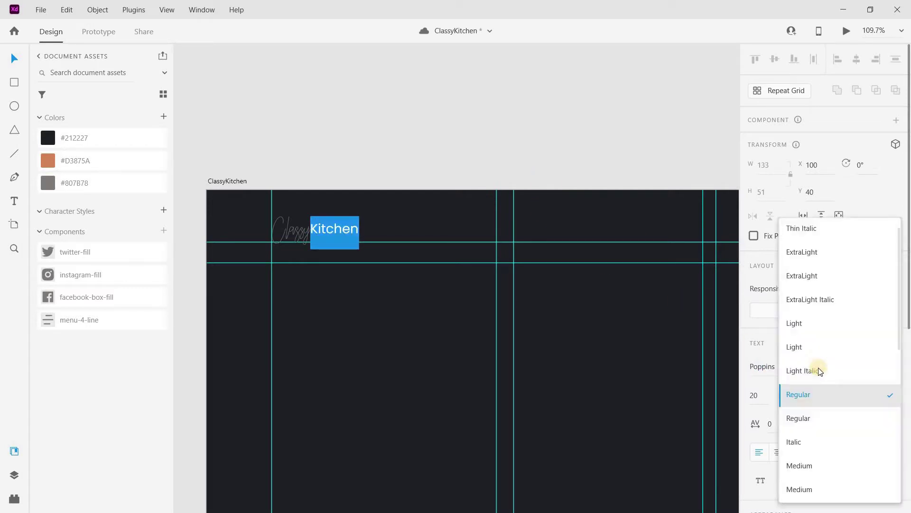
{"action": "left_click", "coordinate": [803, 394]}
{"action": "left_click", "coordinate": [865, 396]}
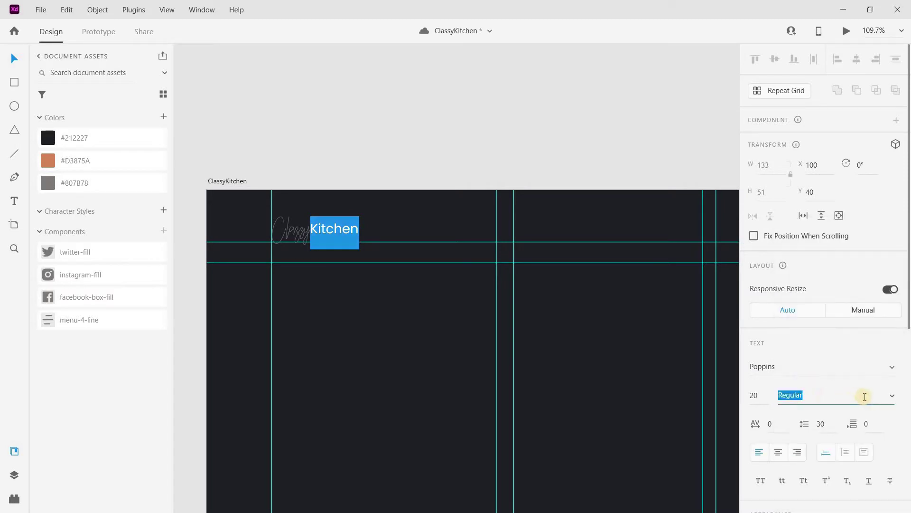
{"action": "left_click", "coordinate": [883, 394]}
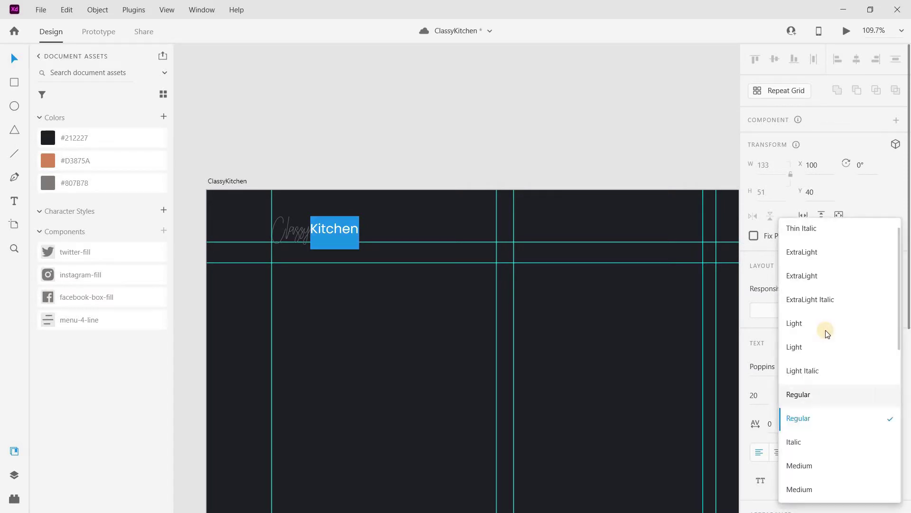
{"action": "left_click", "coordinate": [807, 467]}
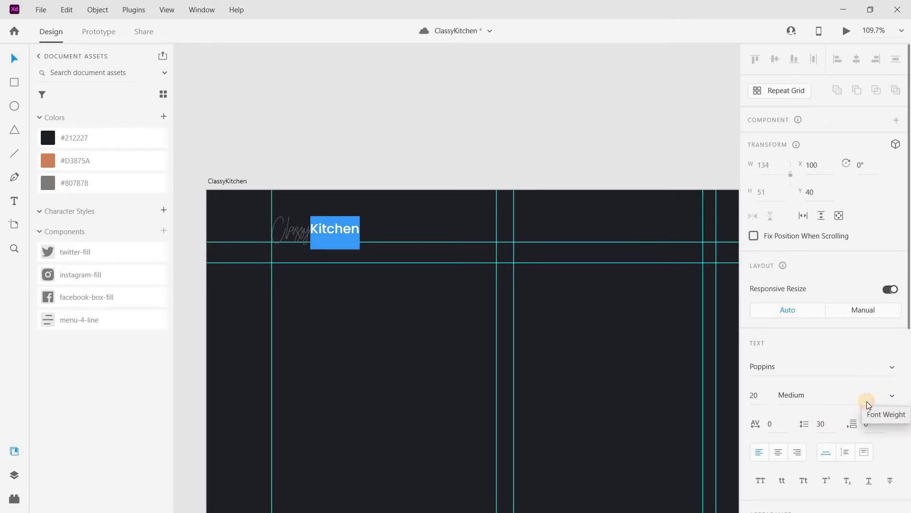
{"action": "left_click", "coordinate": [894, 397]}
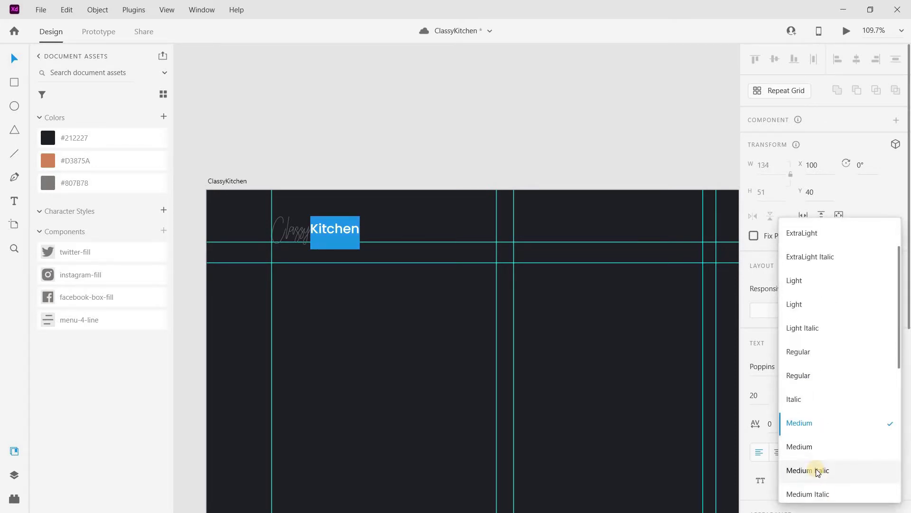
{"action": "scroll", "coordinate": [802, 465], "scroll_direction": "down", "scroll_amount": 3}
{"action": "left_click", "coordinate": [807, 434]}
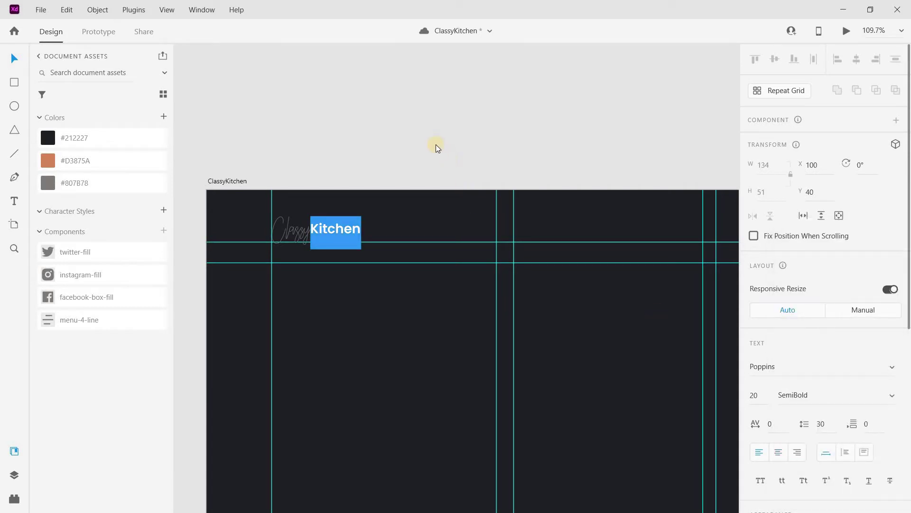
Colour the word "Kitchen" in the logo with the saved document colour #D3875A.
{"action": "left_click", "coordinate": [311, 235]}
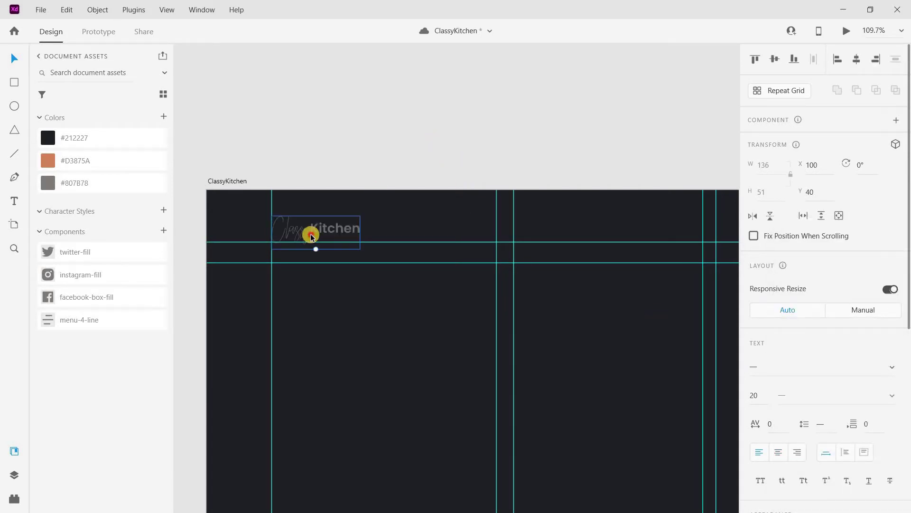
{"action": "double_click", "coordinate": [312, 235]}
{"action": "left_click_drag", "start_coordinate": [311, 233], "coordinate": [362, 236]}
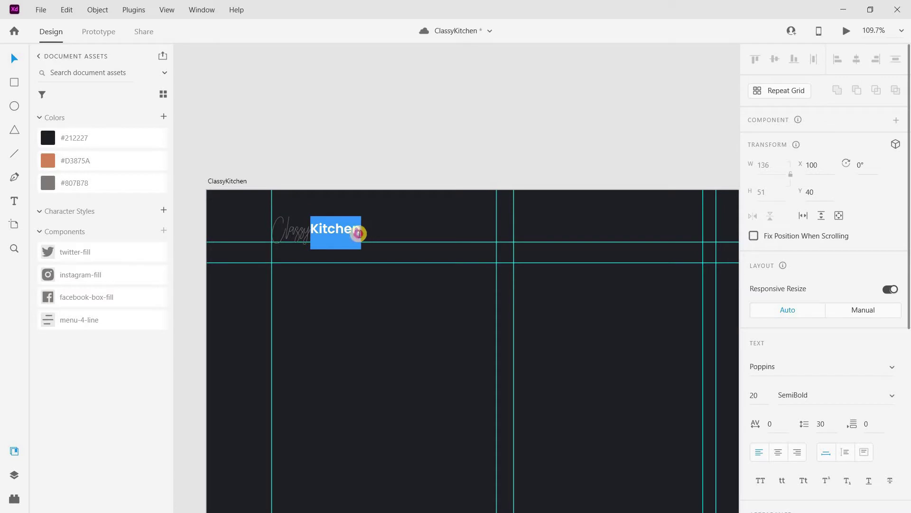
{"action": "left_click", "coordinate": [52, 161]}
Fill the word "Classy" in the logo with white, #FFFFFF.
{"action": "left_click", "coordinate": [291, 229]}
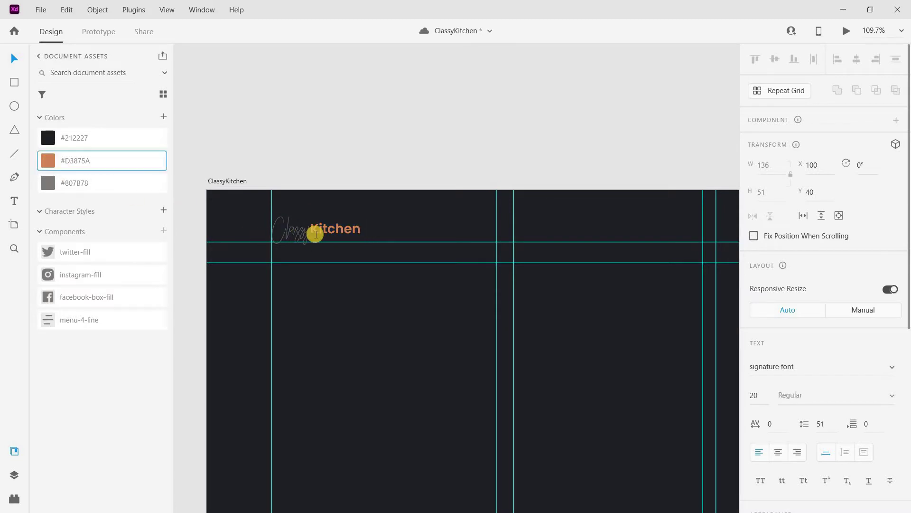
{"action": "double_click", "coordinate": [315, 234]}
{"action": "left_click_drag", "start_coordinate": [309, 232], "coordinate": [265, 220]}
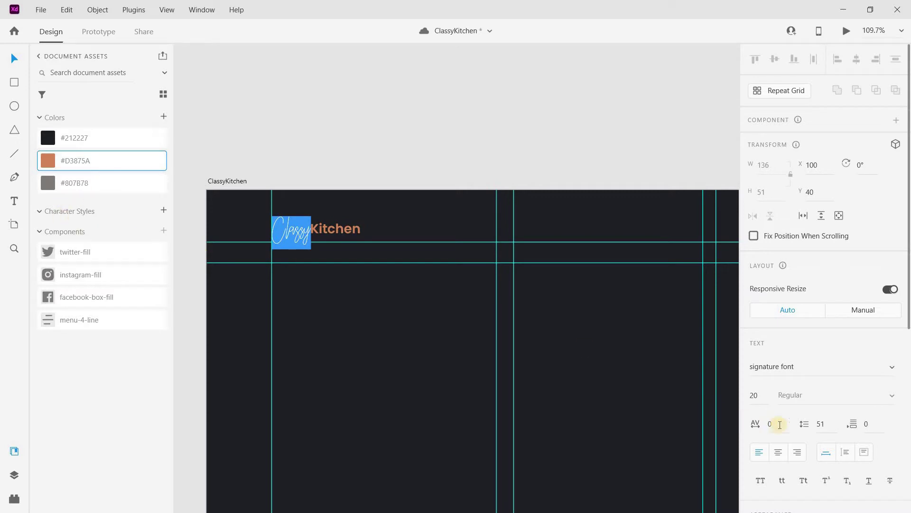
{"action": "scroll", "coordinate": [775, 394], "scroll_direction": "down", "scroll_amount": 4}
{"action": "scroll", "coordinate": [775, 394], "scroll_direction": "down", "scroll_amount": 1}
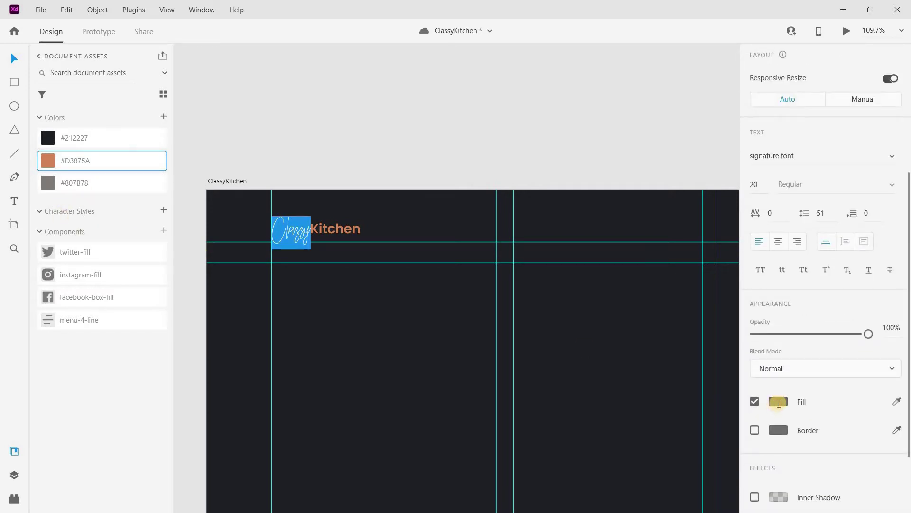
{"action": "left_click", "coordinate": [778, 401]}
{"action": "type", "text": "ffffff"}
{"action": "key", "text": "Return"}
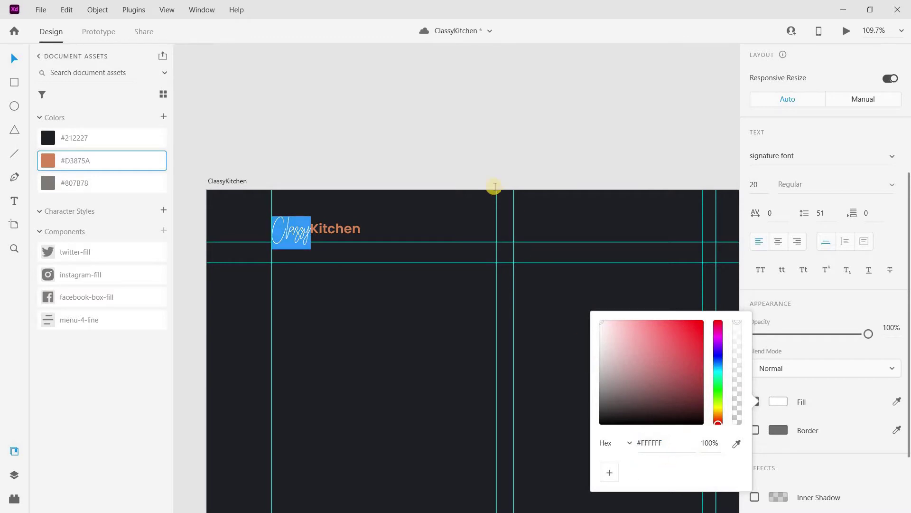
{"action": "key", "text": "Escape"}
{"action": "key", "text": "Escape"}
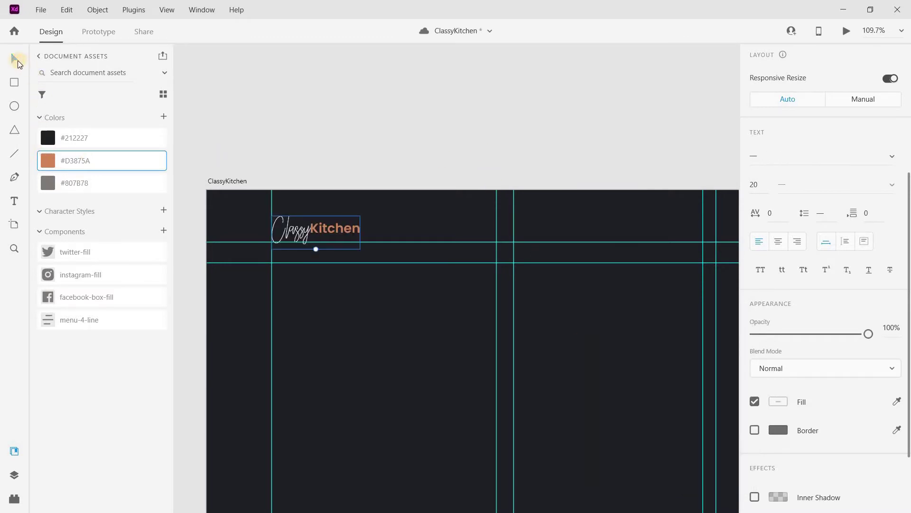
Move the logo text up to Y 29 so its box rests on the upper horizontal guide, keeping X at 100.
{"action": "left_click", "coordinate": [335, 227]}
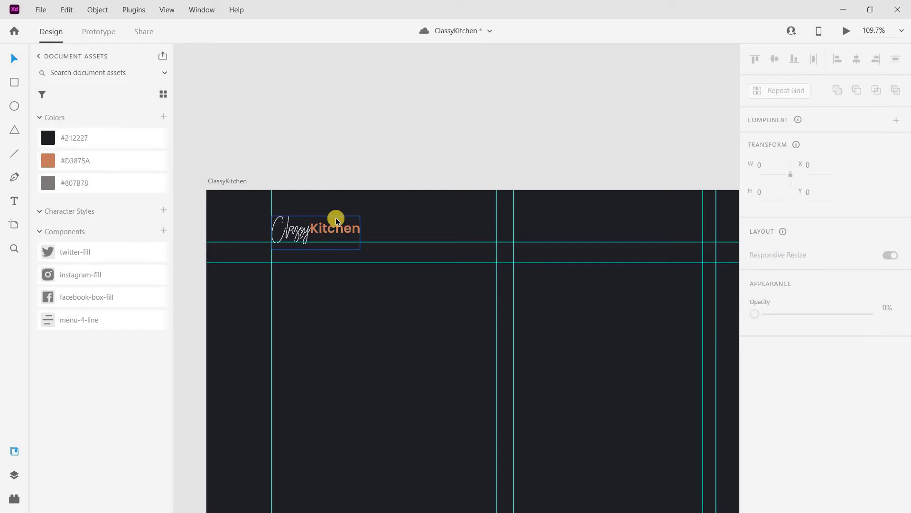
{"action": "left_click", "coordinate": [309, 231]}
{"action": "left_click_drag", "start_coordinate": [309, 231], "coordinate": [334, 199]}
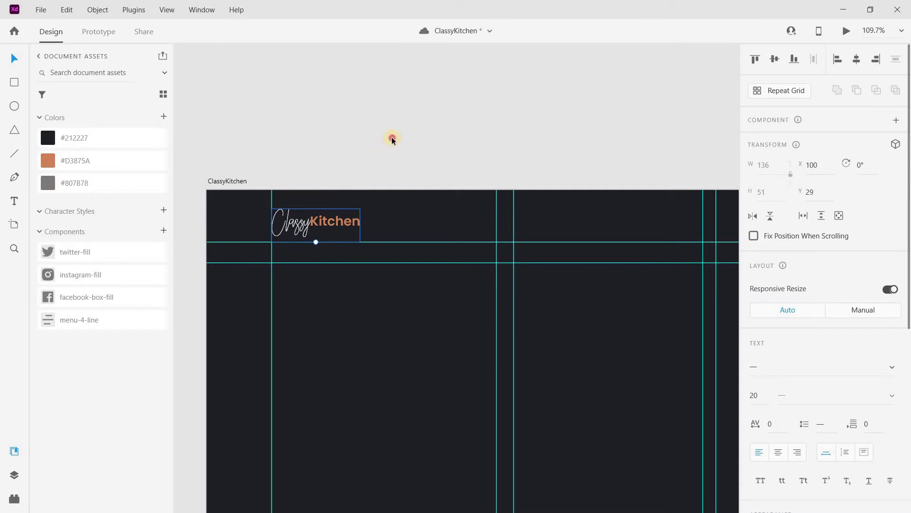
{"action": "left_click", "coordinate": [357, 177]}
Add the navigation text "Home" in the header to the right of the logo and set its font to Poppins.
{"action": "scroll", "coordinate": [363, 179], "scroll_direction": "down", "scroll_amount": 5}
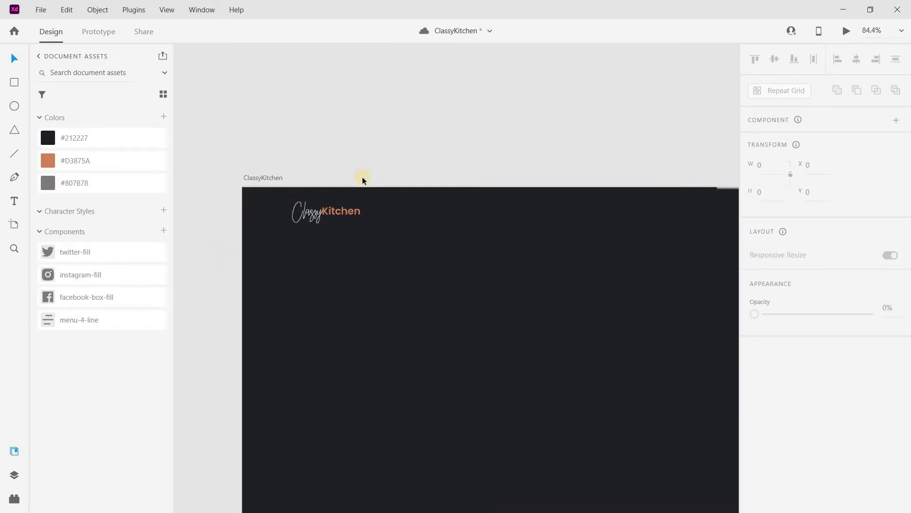
{"action": "scroll", "coordinate": [362, 176], "scroll_direction": "down", "scroll_amount": 1}
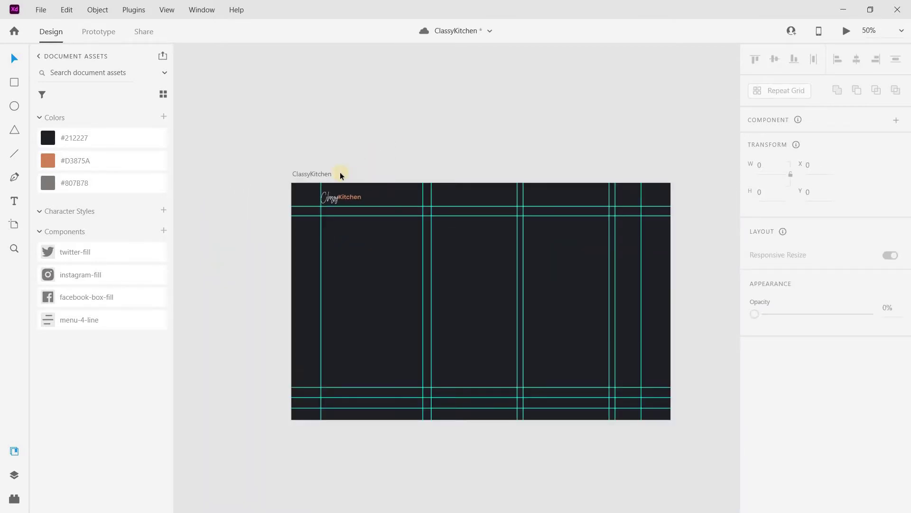
{"action": "scroll", "coordinate": [363, 177], "scroll_direction": "right", "scroll_amount": 1}
{"action": "left_click", "coordinate": [14, 201]}
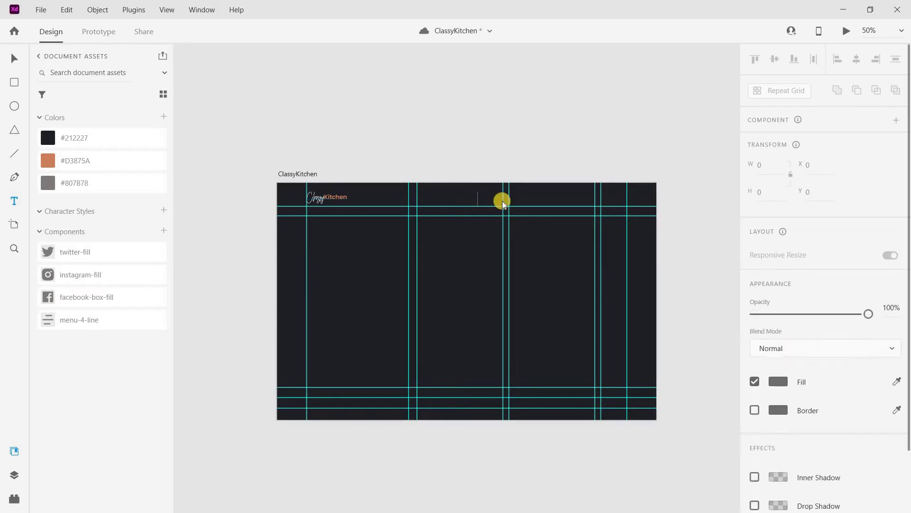
{"action": "left_click", "coordinate": [483, 196]}
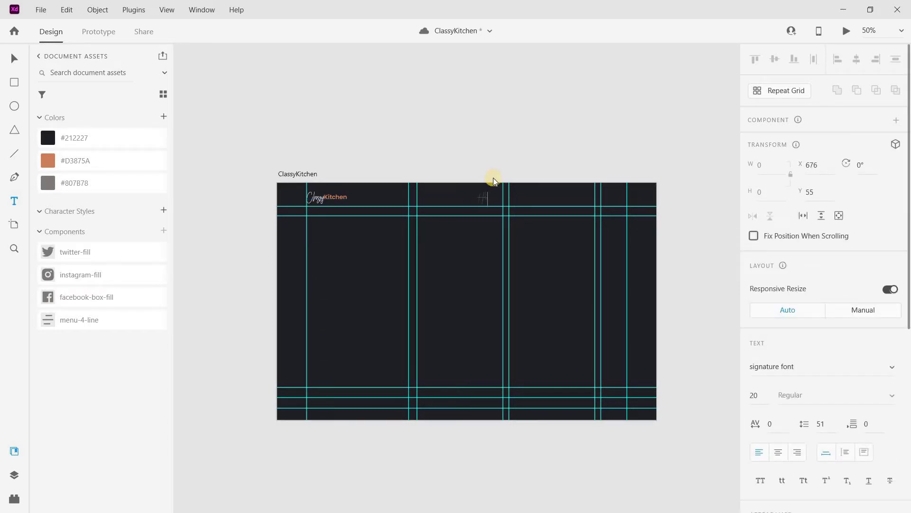
{"action": "key", "text": "Escape"}
{"action": "left_click", "coordinate": [791, 369]}
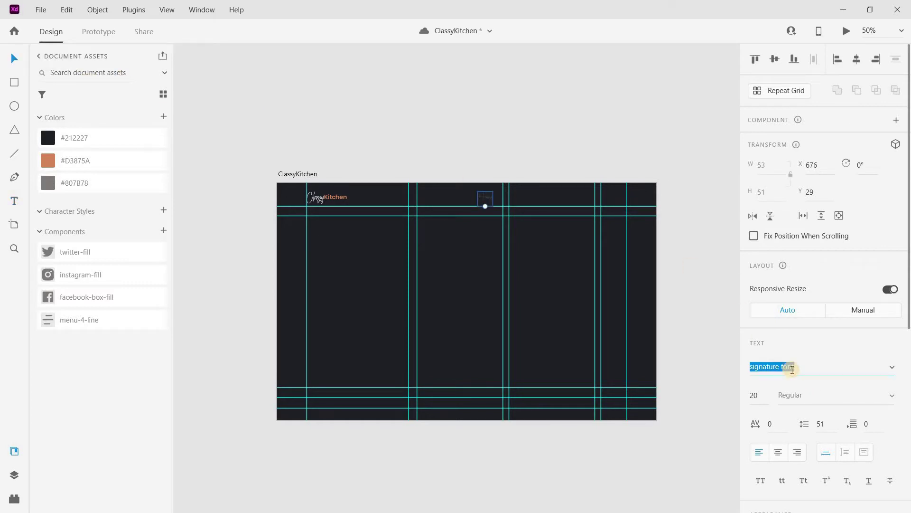
{"action": "type", "text": "Poppins"}
{"action": "key", "text": "Return"}
Save the logo's two text formats as character styles in the document assets.
{"action": "left_click", "coordinate": [319, 203]}
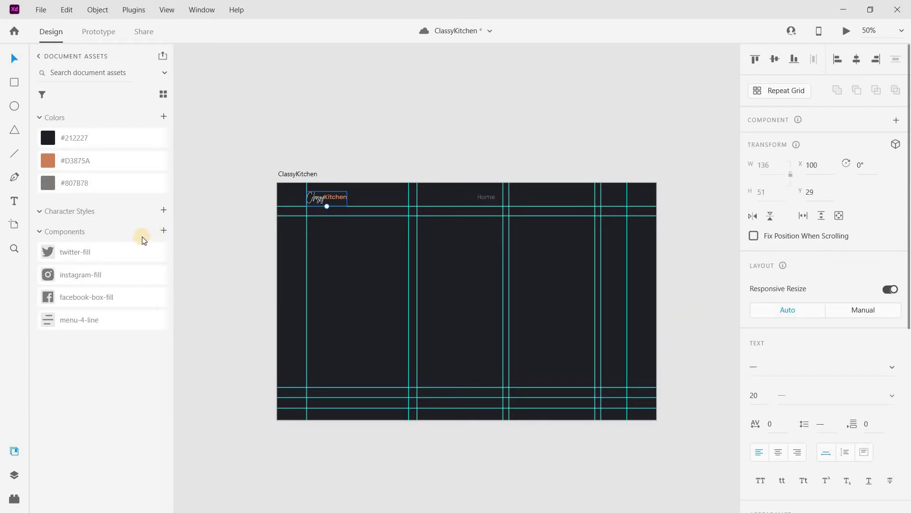
{"action": "left_click", "coordinate": [163, 210]}
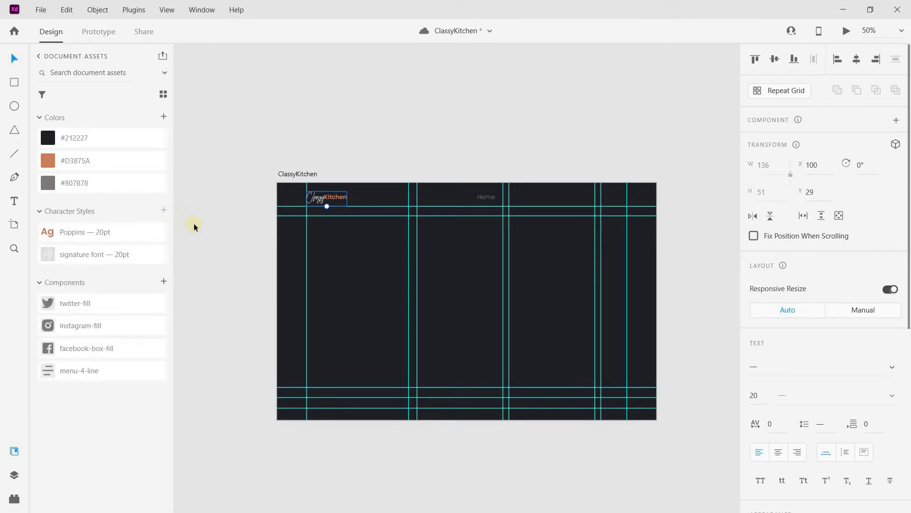
Format the "Home" text at size 16 with Medium weight and colour it with the saved #D3875A.
{"action": "left_click", "coordinate": [485, 196]}
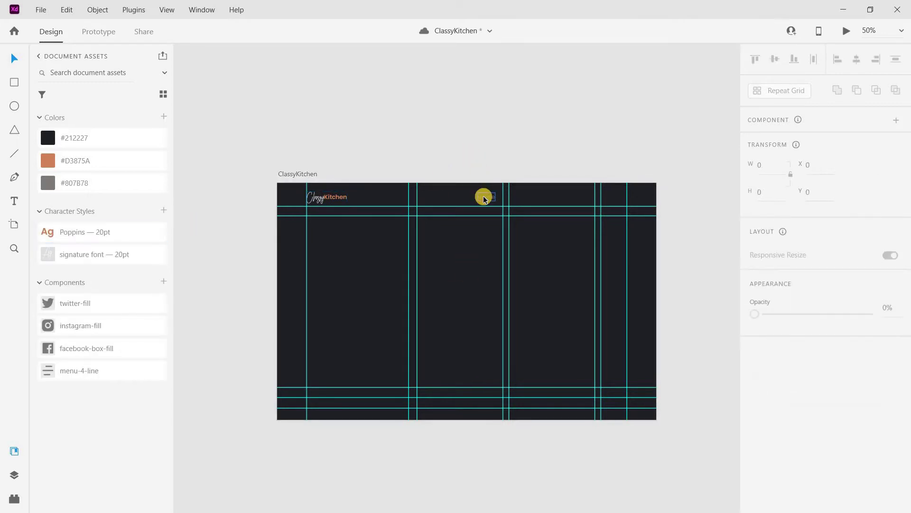
{"action": "left_click", "coordinate": [490, 200]}
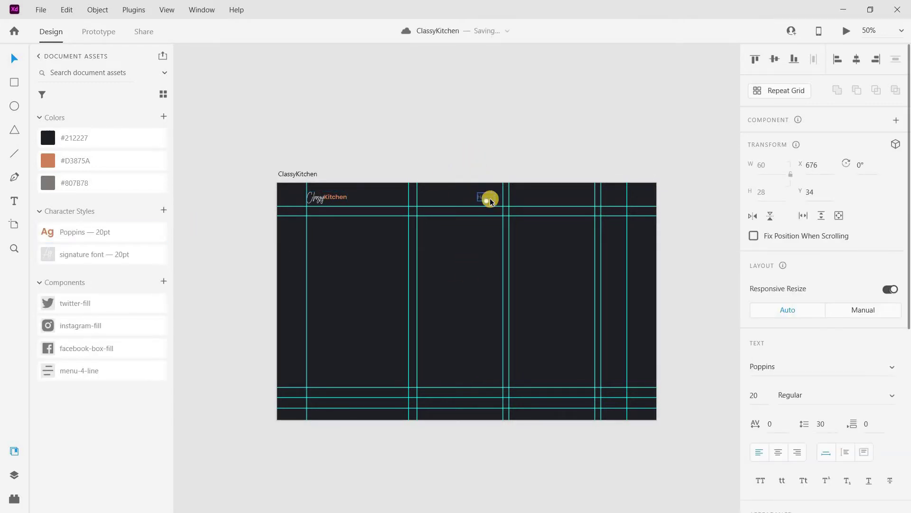
{"action": "double_click", "coordinate": [489, 200]}
{"action": "left_click", "coordinate": [757, 398]}
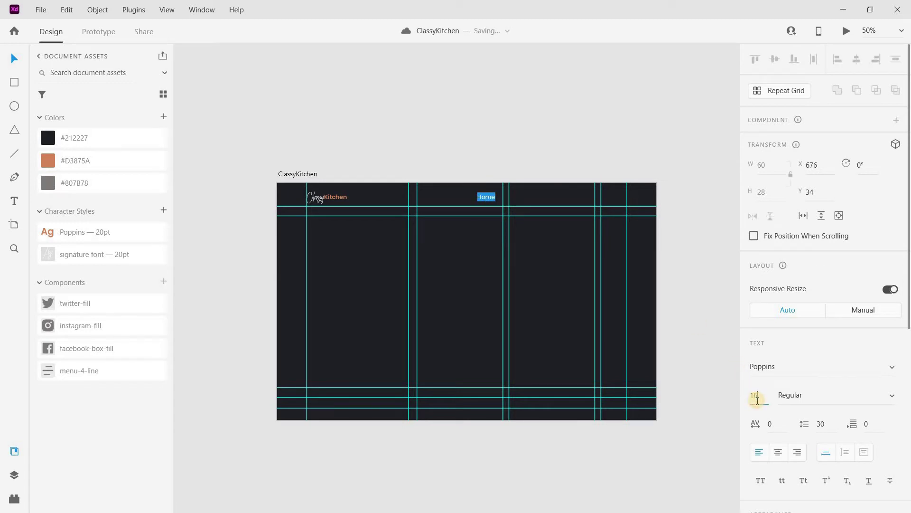
{"action": "type", "text": "16"}
{"action": "left_click", "coordinate": [786, 395]}
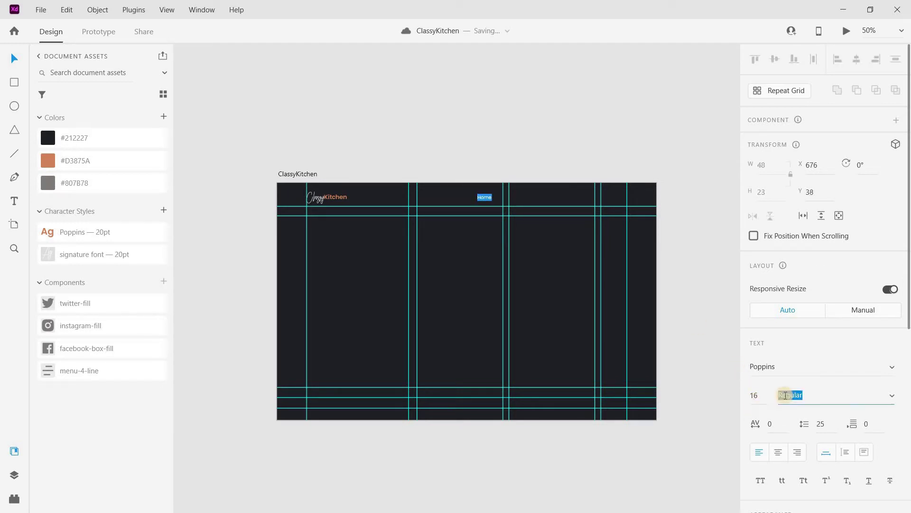
{"action": "type", "text": "Medium"}
{"action": "key", "text": "Return"}
{"action": "left_click", "coordinate": [588, 183]}
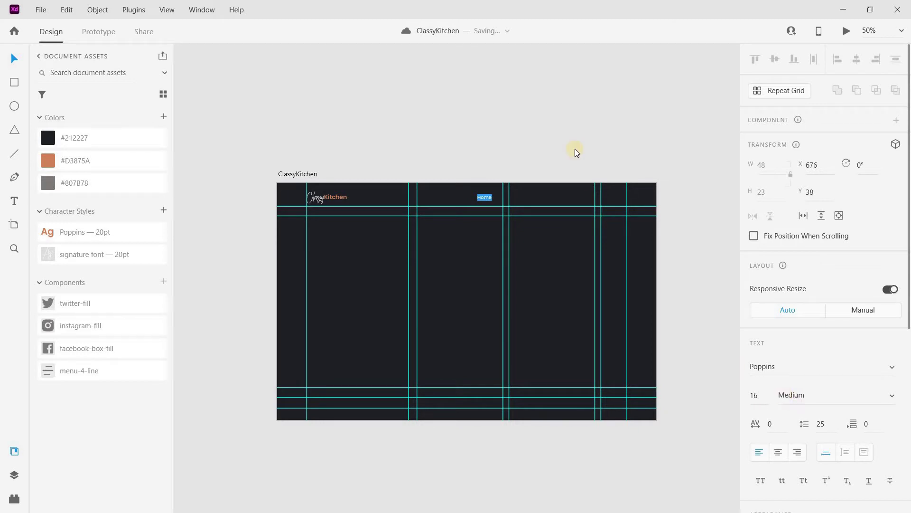
{"action": "left_click", "coordinate": [485, 199]}
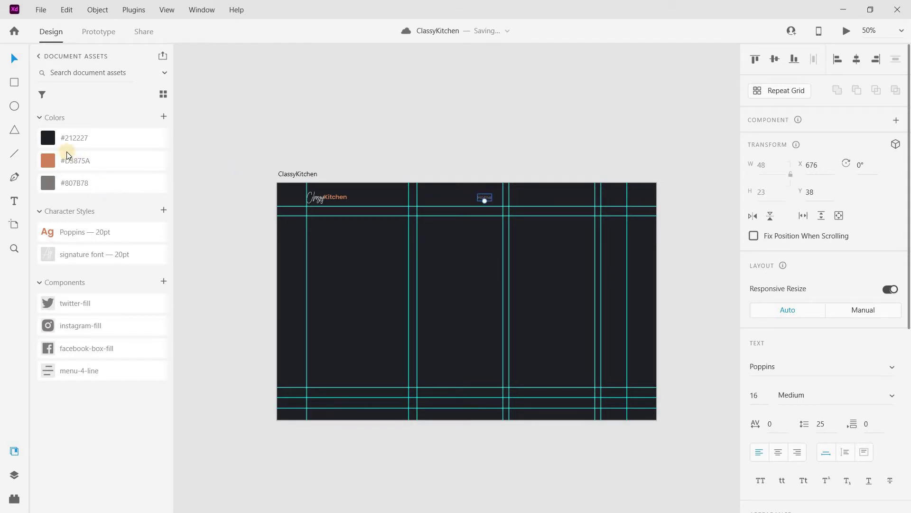
{"action": "left_click_drag", "start_coordinate": [50, 158], "coordinate": [495, 205]}
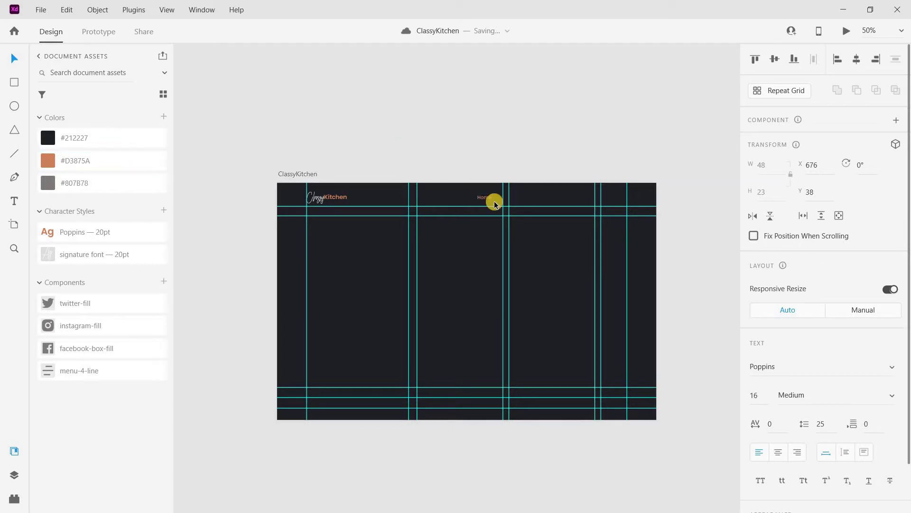
Recolour the "Home" navigation text with the saved grey #807B78.
{"action": "scroll", "coordinate": [495, 204], "scroll_direction": "up", "scroll_amount": 2}
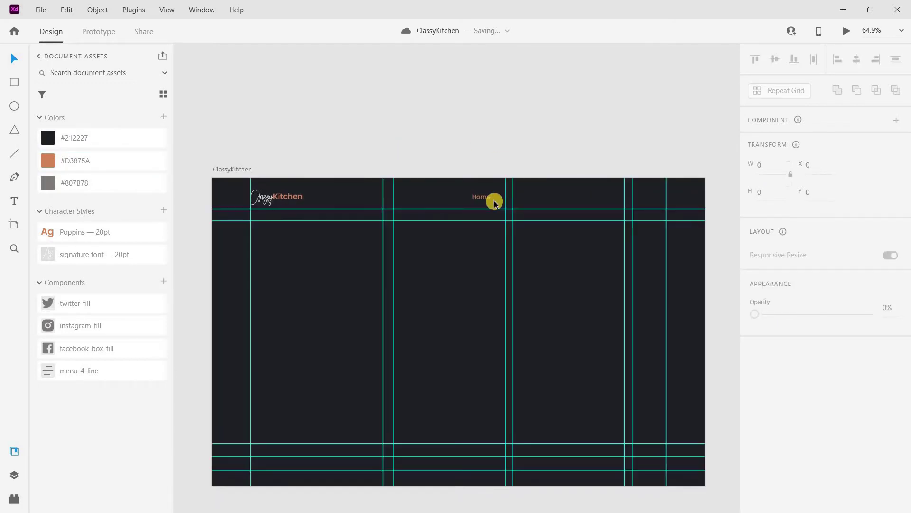
{"action": "scroll", "coordinate": [479, 199], "scroll_direction": "up", "scroll_amount": 2}
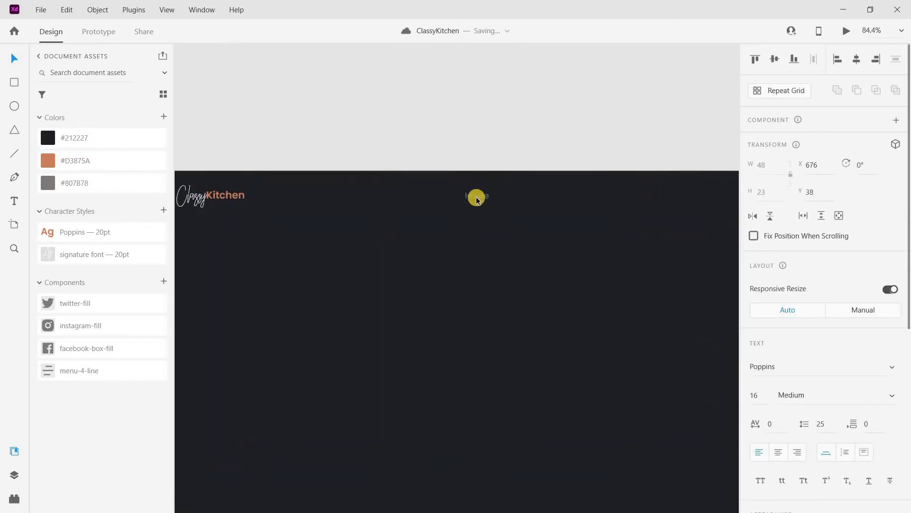
{"action": "left_click", "coordinate": [48, 183]}
{"action": "left_click", "coordinate": [477, 191]}
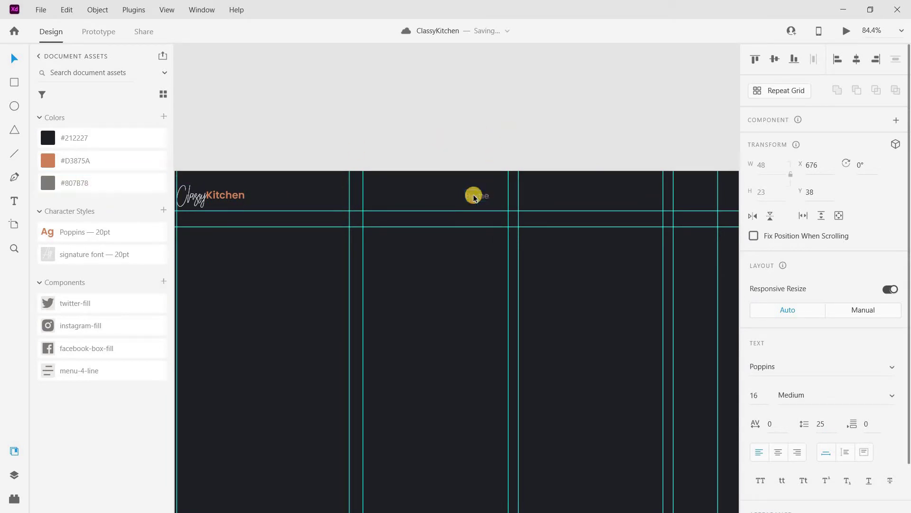
Duplicate "Home" to X 784 on the same line as "Collection", and recolour the original "Home" with the saved #D3875A.
{"action": "left_click", "coordinate": [500, 197]}
{"action": "left_click_drag", "start_coordinate": [476, 195], "coordinate": [526, 196]}
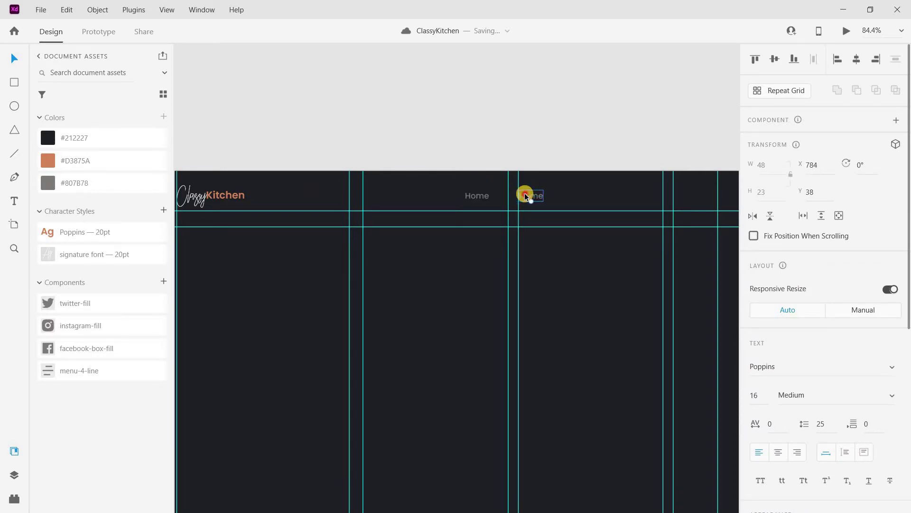
{"action": "double_click", "coordinate": [526, 195]}
{"action": "key", "text": "BackSpace"}
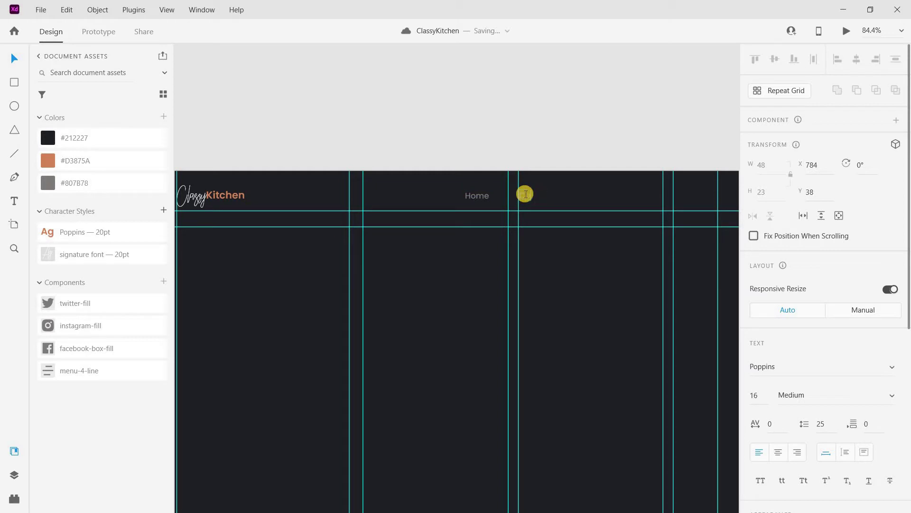
{"action": "type", "text": "Collect"}
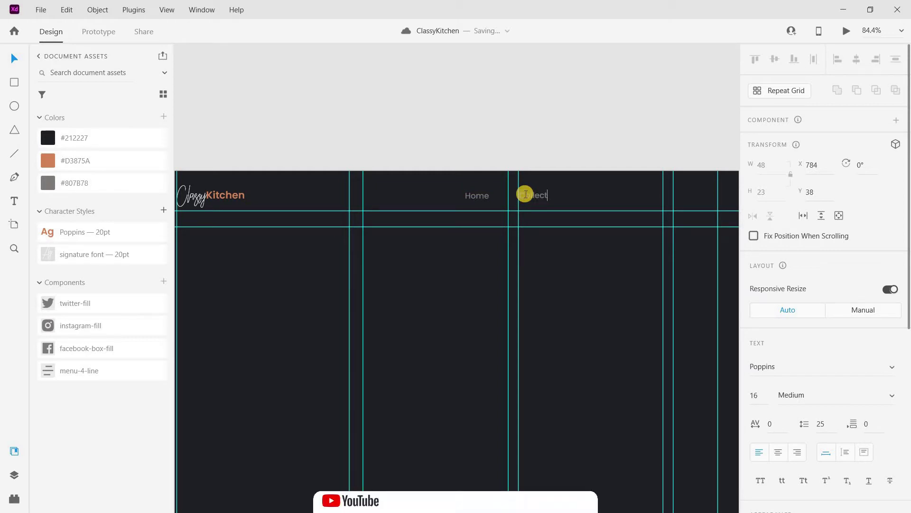
{"action": "type", "text": "ion"}
{"action": "left_click", "coordinate": [474, 197]}
{"action": "left_click", "coordinate": [47, 160]}
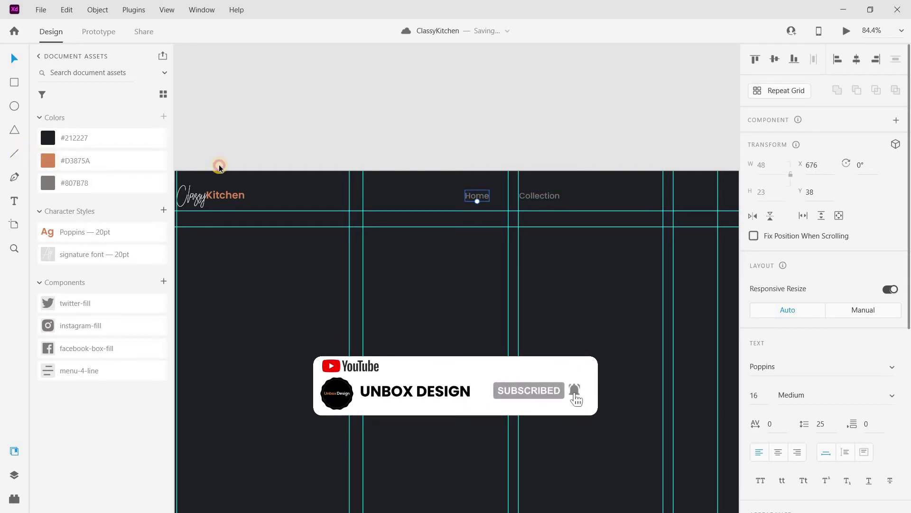
Duplicate "Collection" along the navigation row to X 925 and change the copy's text to "About".
{"action": "left_click", "coordinate": [545, 200]}
{"action": "left_click_drag", "start_coordinate": [556, 200], "coordinate": [607, 201]}
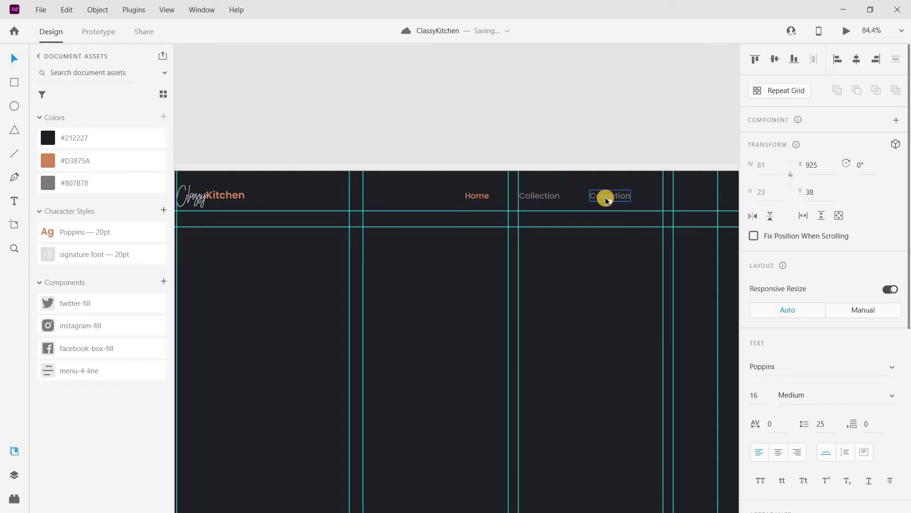
{"action": "double_click", "coordinate": [606, 199]}
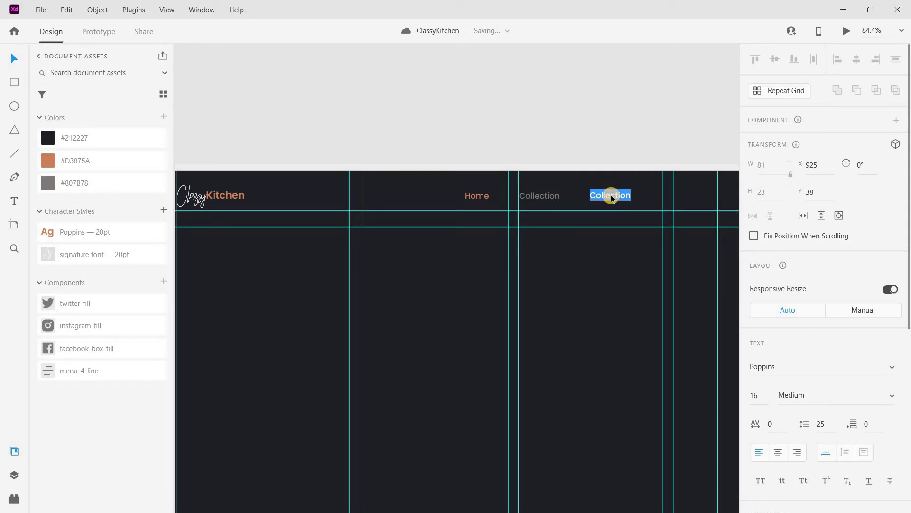
{"action": "type", "text": "About"}
{"action": "left_click", "coordinate": [647, 120]}
Duplicate "About" along the navigation row to X 1035 and change the copy's text to "Contact".
{"action": "left_click", "coordinate": [592, 201]}
{"action": "left_click_drag", "start_coordinate": [609, 197], "coordinate": [666, 200]}
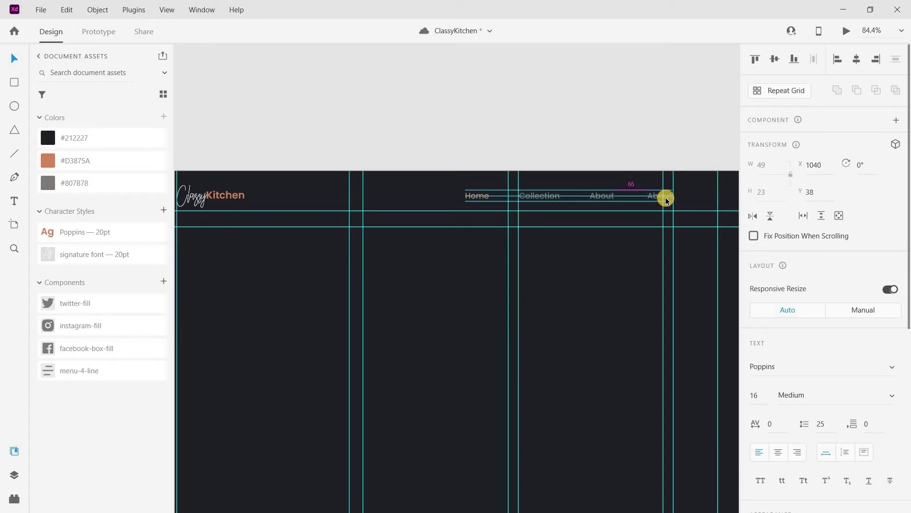
{"action": "left_click_drag", "start_coordinate": [666, 200], "coordinate": [665, 199]}
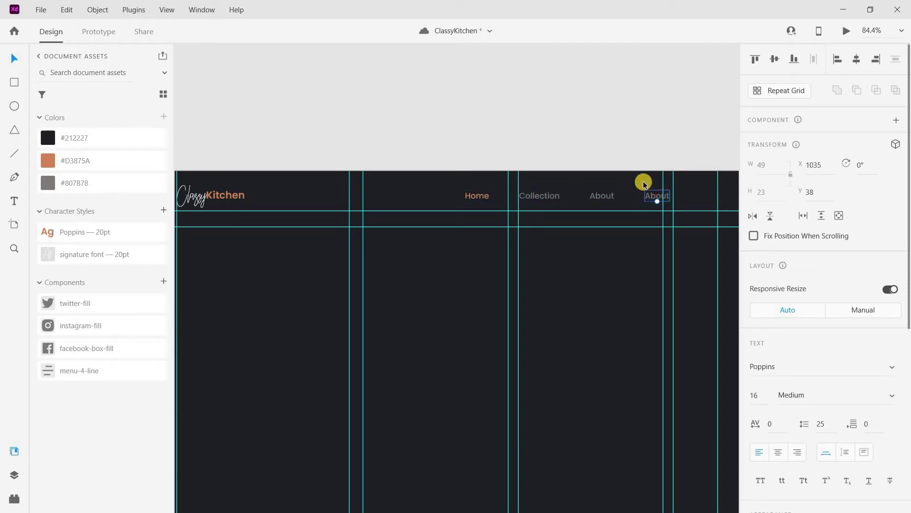
{"action": "double_click", "coordinate": [669, 192]}
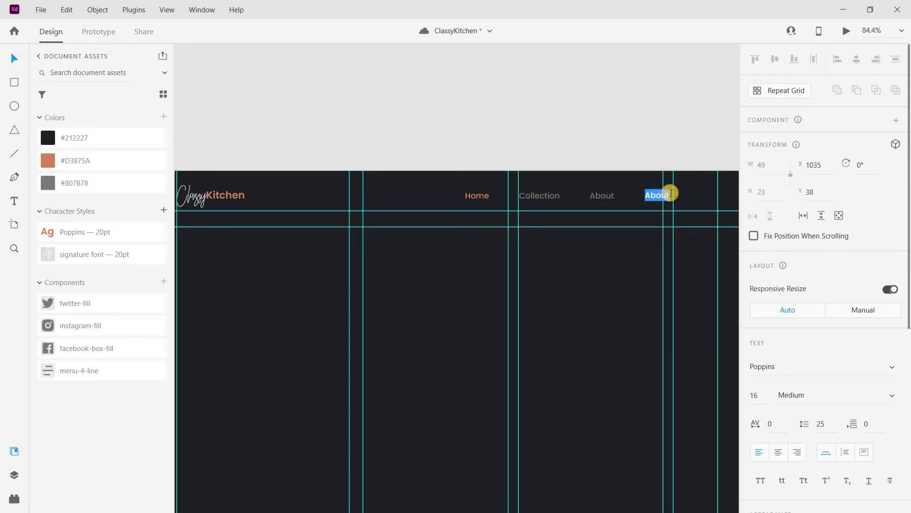
{"action": "type", "text": "Contact"}
{"action": "key", "text": "Escape"}
Shift the four navigation texts together horizontally so the row starts at X 666, keeping Y at 38.
{"action": "left_click", "coordinate": [593, 198], "text": "shift"}
{"action": "left_click", "coordinate": [550, 197], "text": "shift"}
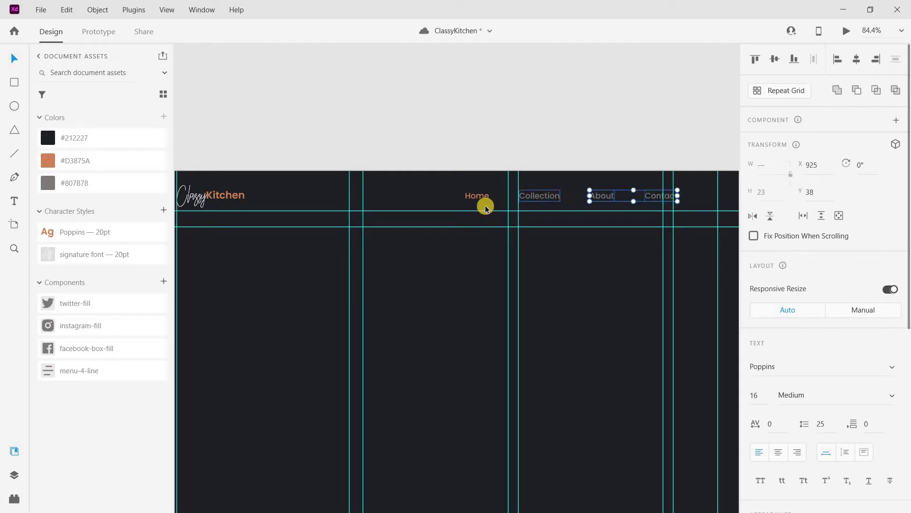
{"action": "left_click", "coordinate": [480, 198], "text": "shift"}
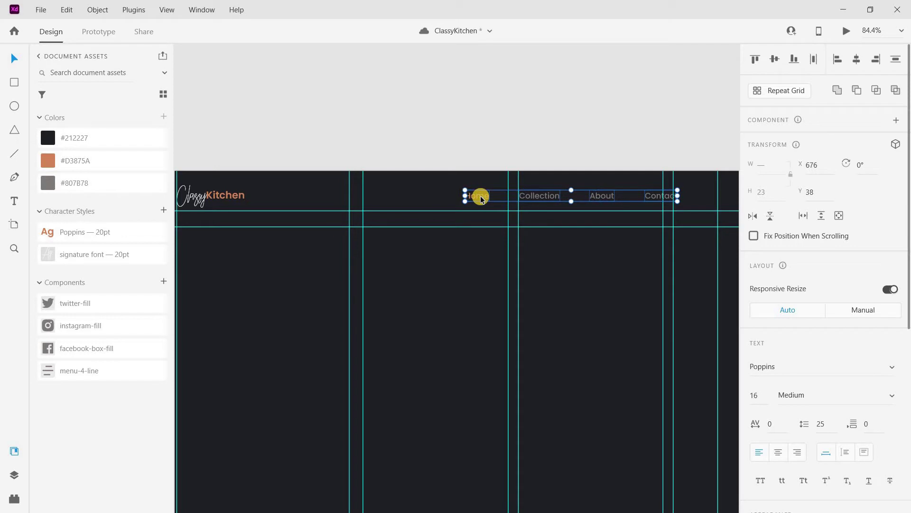
{"action": "key", "text": "Left"}
{"action": "key", "text": "Left"}
{"action": "key", "text": "Left"}
{"action": "key", "text": "Left"}
{"action": "key", "text": "Left"}
{"action": "key", "text": "Left"}
{"action": "key", "text": "Left"}
{"action": "key", "text": "Left"}
{"action": "key", "text": "Left"}
{"action": "key", "text": "Left"}
{"action": "key", "text": "Left"}
{"action": "key", "text": "Left"}
{"action": "key", "text": "Left"}
{"action": "key", "text": "Left"}
{"action": "key", "text": "Left"}
{"action": "key", "text": "Left"}
{"action": "key", "text": "Left"}
{"action": "key", "text": "Left"}
{"action": "key", "text": "Left"}
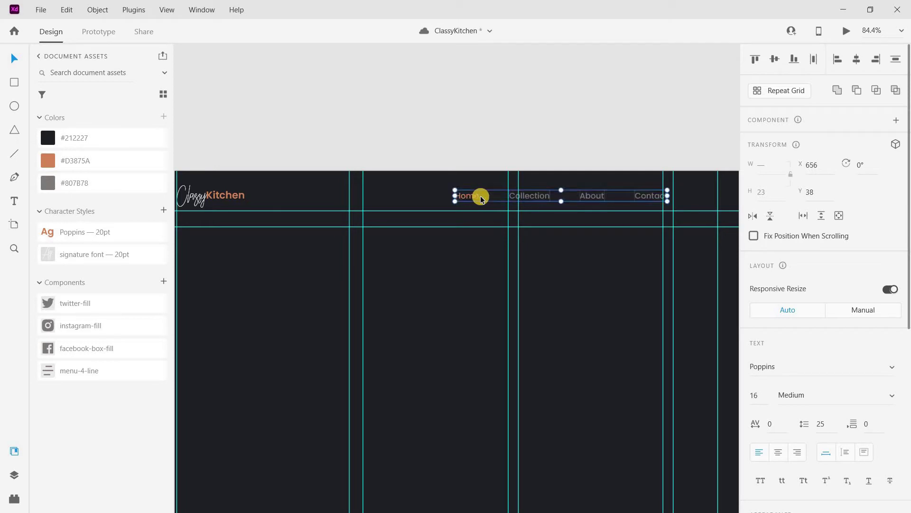
{"action": "key", "text": "Right"}
{"action": "key", "text": "Right"}
{"action": "key", "text": "Right"}
{"action": "key", "text": "Right"}
{"action": "key", "text": "Right"}
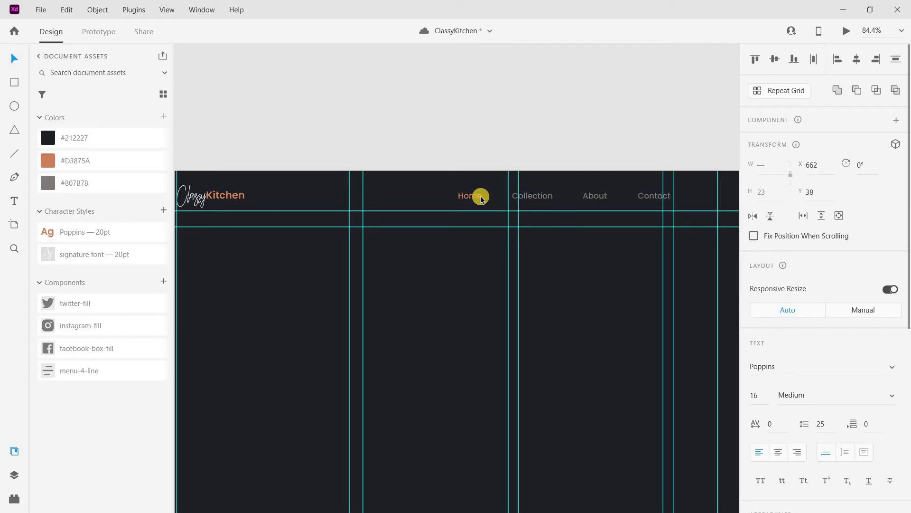
{"action": "key", "text": "Right"}
{"action": "key", "text": "Right"}
{"action": "key", "text": "Right"}
{"action": "key", "text": "Right"}
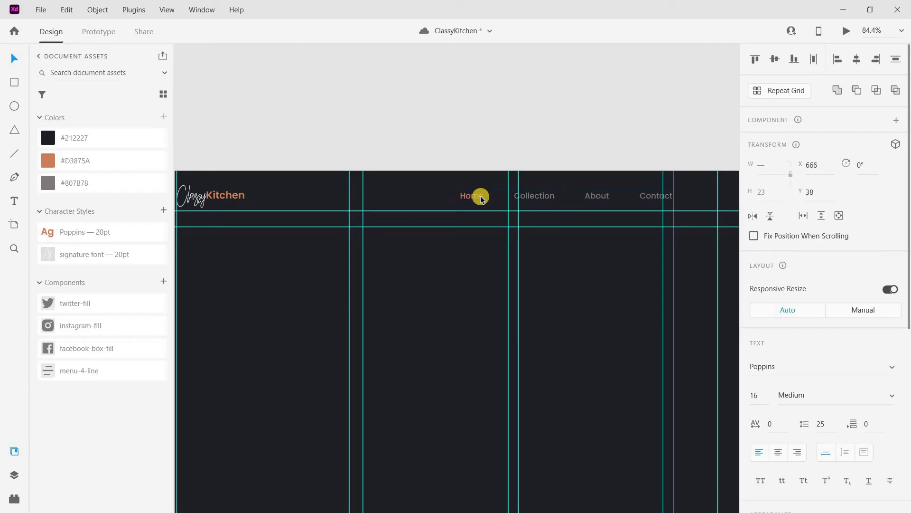
{"action": "left_click", "coordinate": [599, 114]}
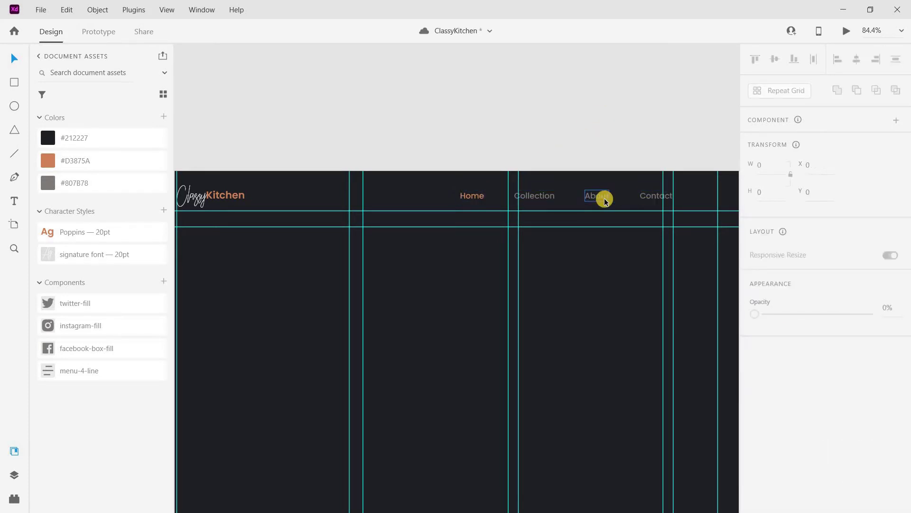
Place the menu-4-line component in the header after "Contact", with its outer edge on the last vertical guide at X 1156.
{"action": "scroll", "coordinate": [604, 199], "scroll_direction": "down", "scroll_amount": 3}
{"action": "scroll", "coordinate": [605, 199], "scroll_direction": "up", "scroll_amount": 2}
{"action": "key", "text": "ctrl+shift+apostrophe"}
{"action": "scroll", "coordinate": [599, 194], "scroll_direction": "right", "scroll_amount": 3}
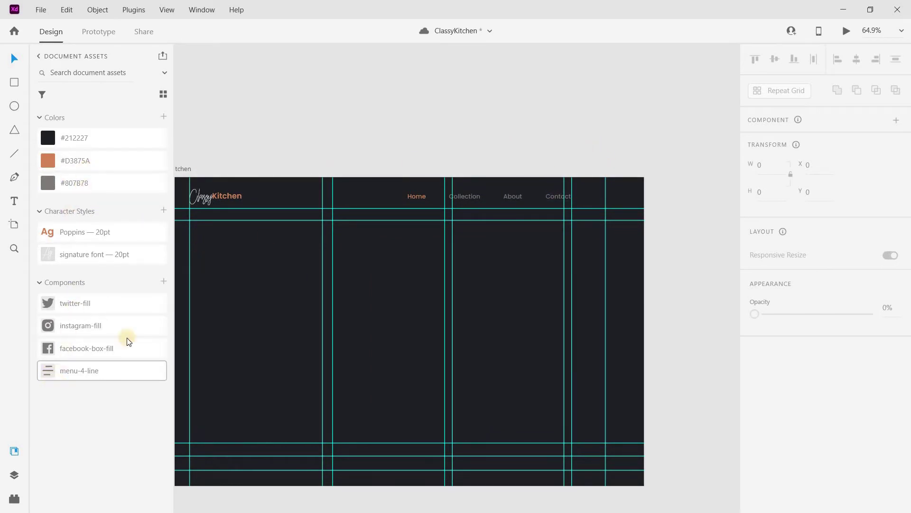
{"action": "left_click", "coordinate": [183, 169]}
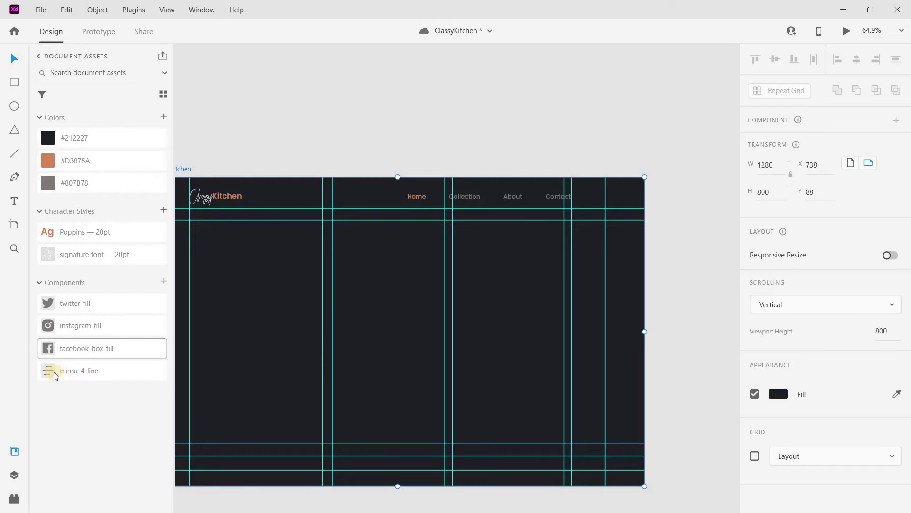
{"action": "left_click", "coordinate": [55, 369]}
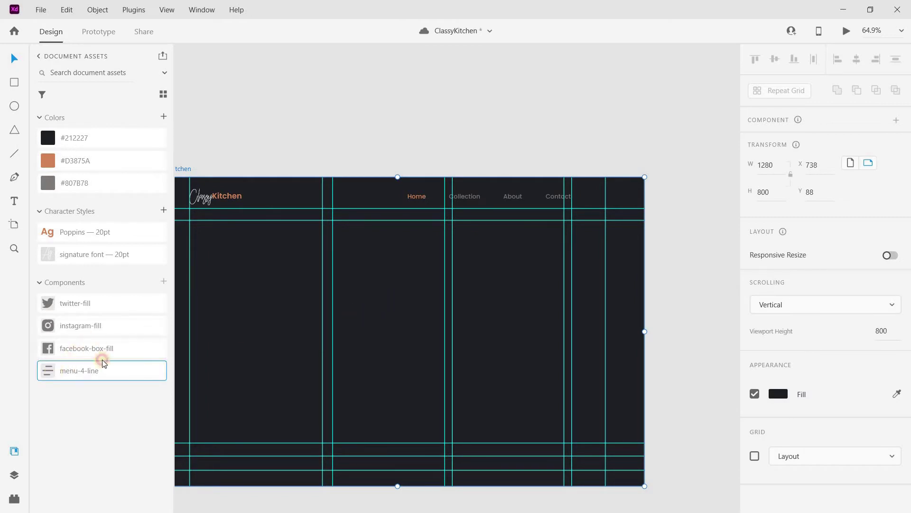
{"action": "left_click_drag", "start_coordinate": [487, 180], "coordinate": [584, 150]}
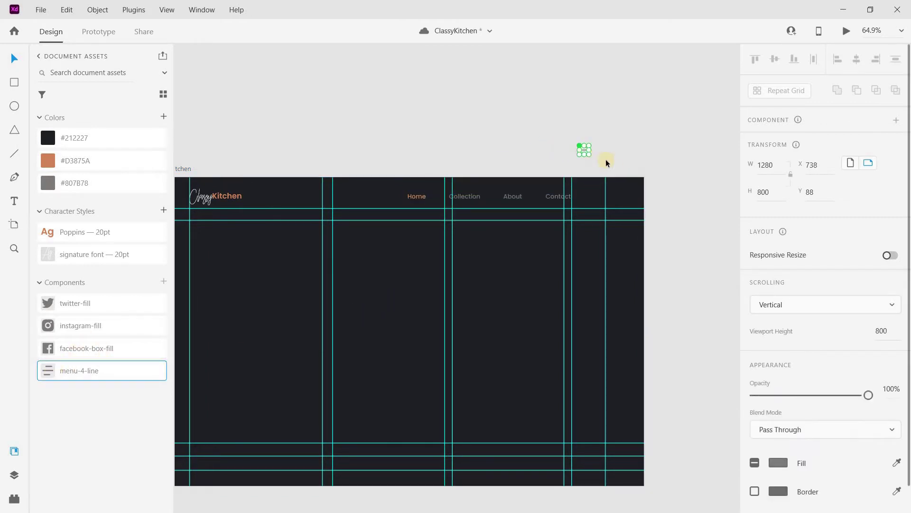
{"action": "scroll", "coordinate": [582, 146], "scroll_direction": "up", "scroll_amount": 3}
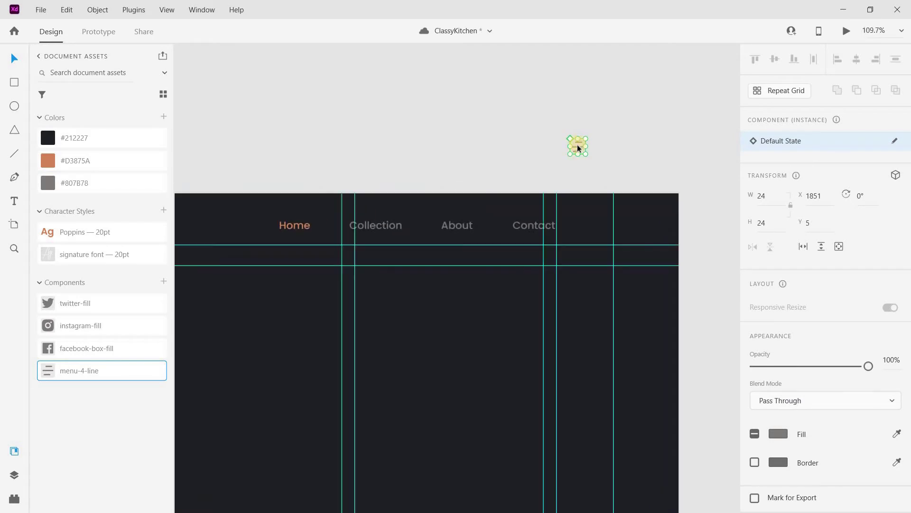
{"action": "left_click_drag", "start_coordinate": [578, 145], "coordinate": [604, 187]}
{"action": "left_click_drag", "start_coordinate": [584, 139], "coordinate": [609, 228]}
Select the menu icon together with the four navigation texts and examine the icon's alignment up close.
{"action": "left_click", "coordinate": [532, 224], "text": "shift"}
{"action": "left_click", "coordinate": [463, 224], "text": "shift"}
{"action": "left_click", "coordinate": [378, 227], "text": "shift"}
{"action": "left_click", "coordinate": [311, 224], "text": "shift"}
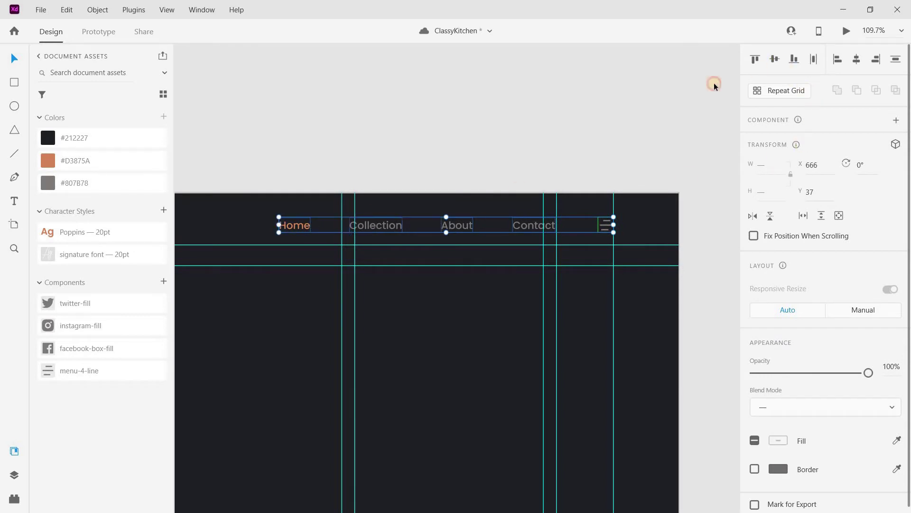
{"action": "left_click", "coordinate": [605, 196]}
{"action": "scroll", "coordinate": [589, 233], "scroll_direction": "up", "scroll_amount": 5, "text": "ctrl"}
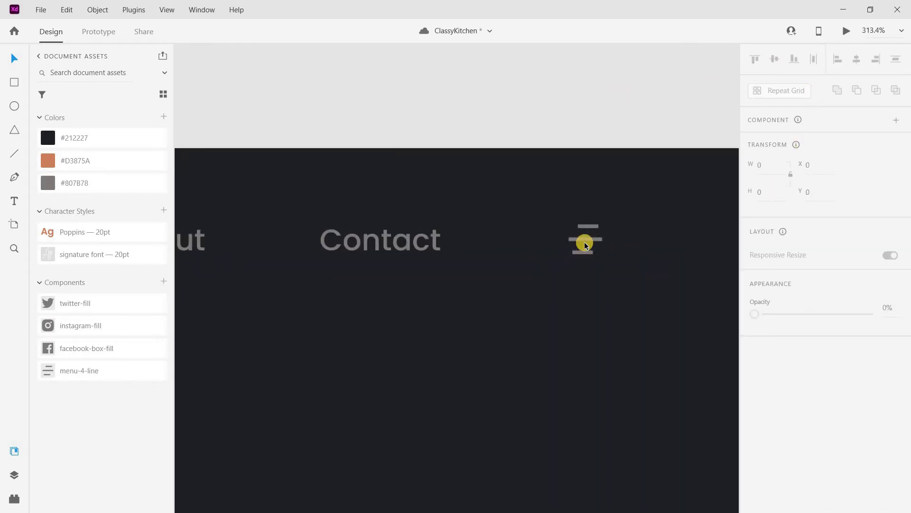
{"action": "left_click", "coordinate": [593, 243]}
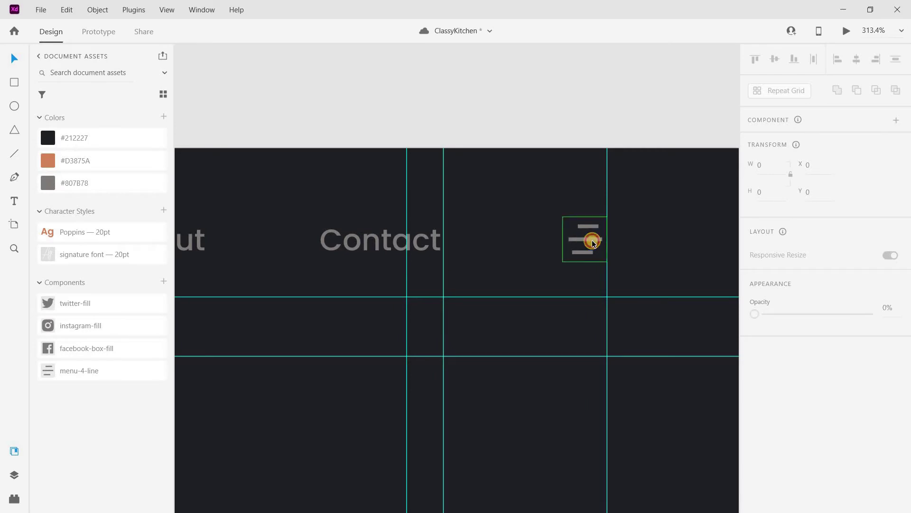
{"action": "scroll", "coordinate": [593, 243], "scroll_direction": "down", "scroll_amount": 6, "text": "ctrl"}
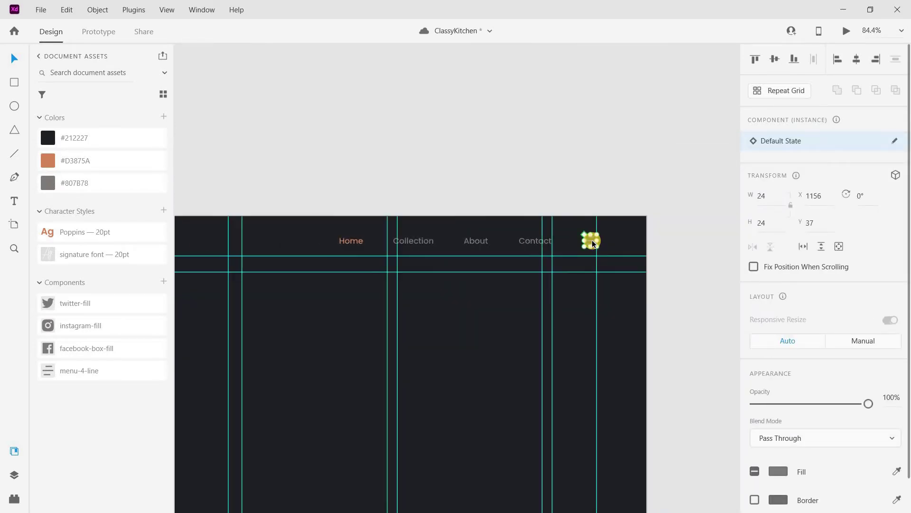
Select the logo, the four navigation texts and the menu icon together to check their spacing to the artboard edges.
{"action": "scroll", "coordinate": [592, 243], "scroll_direction": "down", "scroll_amount": 3, "text": "ctrl"}
{"action": "scroll", "coordinate": [579, 240], "scroll_direction": "right", "scroll_amount": 3}
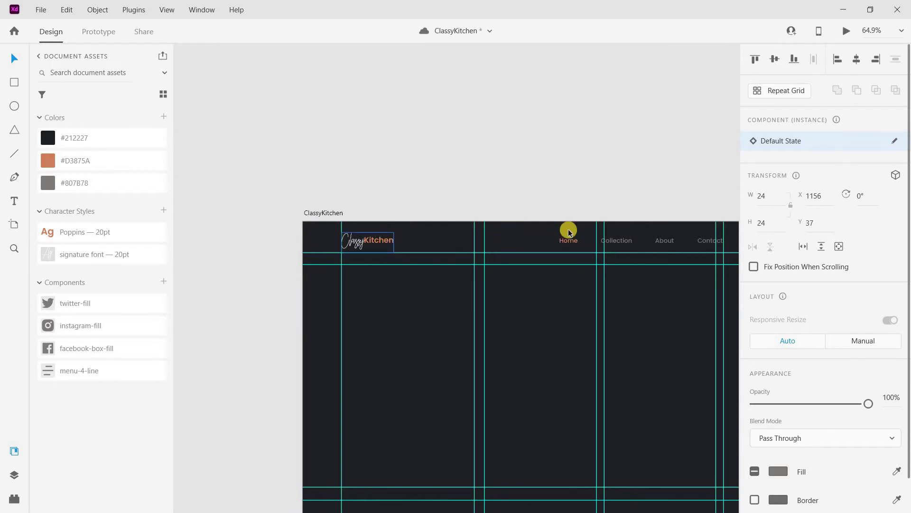
{"action": "left_click", "coordinate": [569, 240], "text": "shift"}
{"action": "left_click", "coordinate": [616, 239], "text": "shift"}
{"action": "left_click", "coordinate": [662, 240], "text": "shift"}
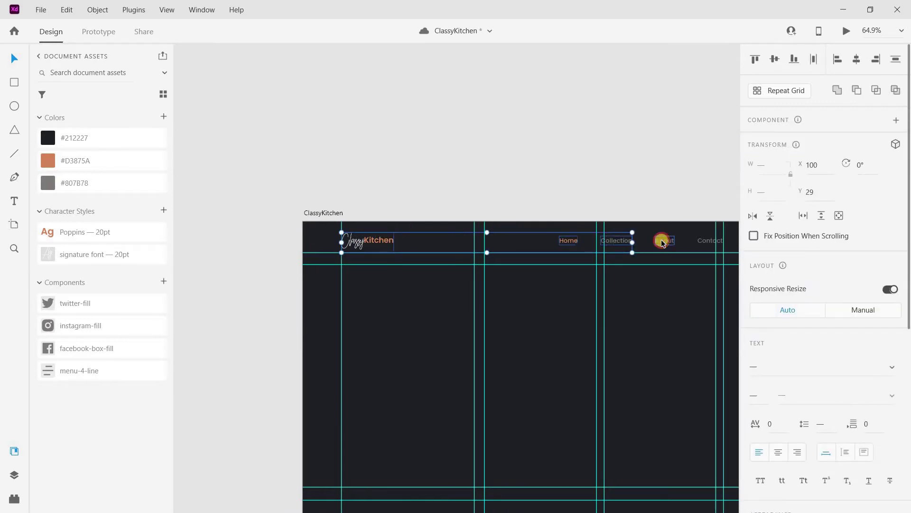
{"action": "scroll", "coordinate": [662, 240], "scroll_direction": "right", "scroll_amount": 2}
{"action": "left_click", "coordinate": [667, 240], "text": "shift"}
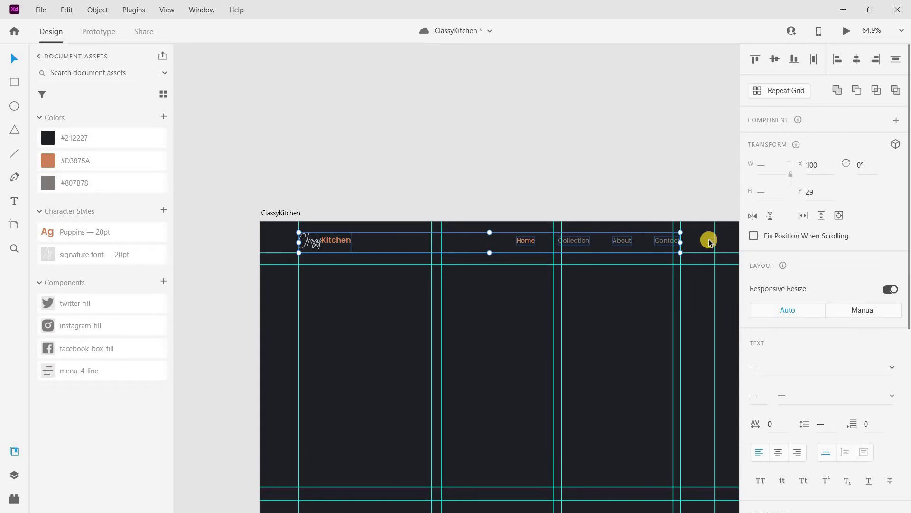
{"action": "left_click", "coordinate": [711, 242], "text": "shift"}
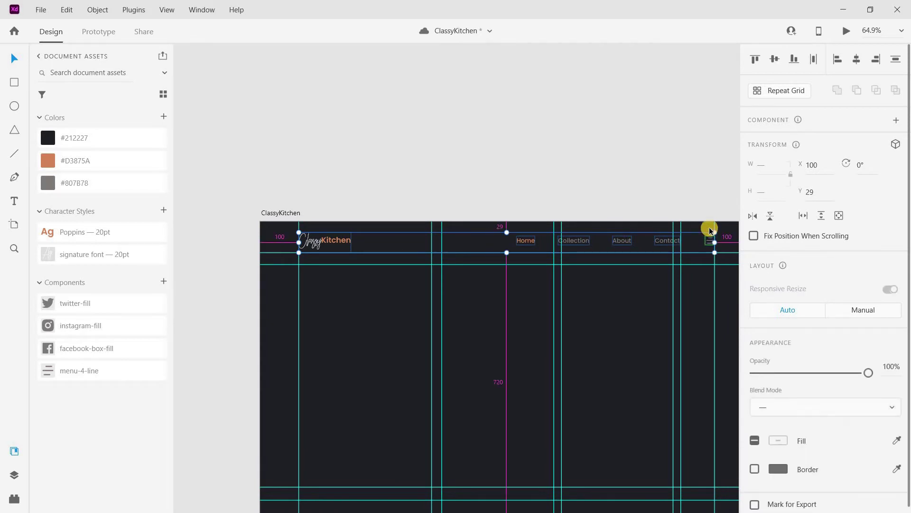
{"action": "left_click", "coordinate": [520, 217]}
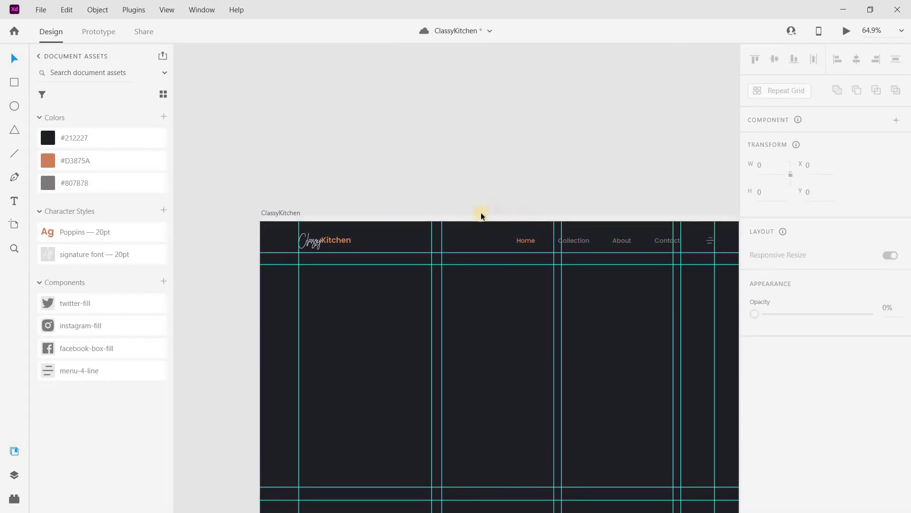
Move the logo, the four navigation texts and the menu icon down together to Y 30, keeping X at 100.
{"action": "left_click", "coordinate": [291, 213]}
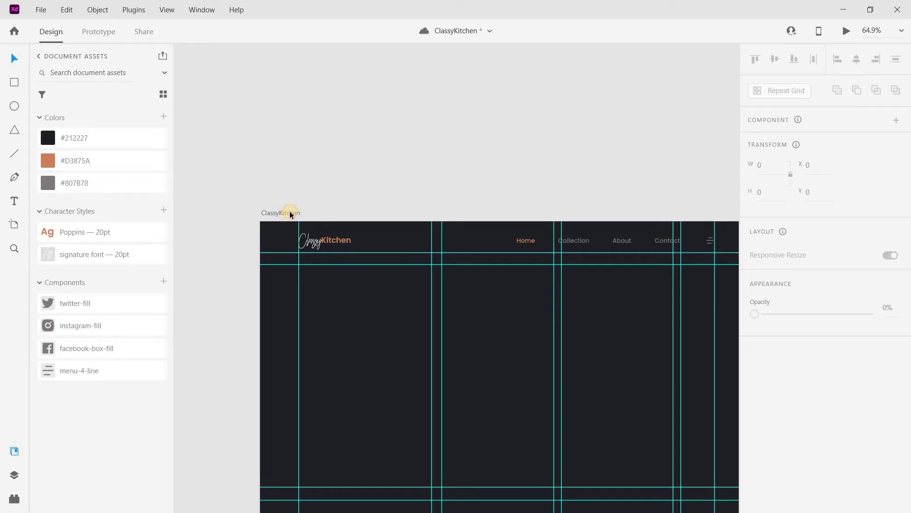
{"action": "scroll", "coordinate": [248, 204], "scroll_direction": "right", "scroll_amount": 3}
{"action": "scroll", "coordinate": [266, 230], "scroll_direction": "down", "scroll_amount": 1}
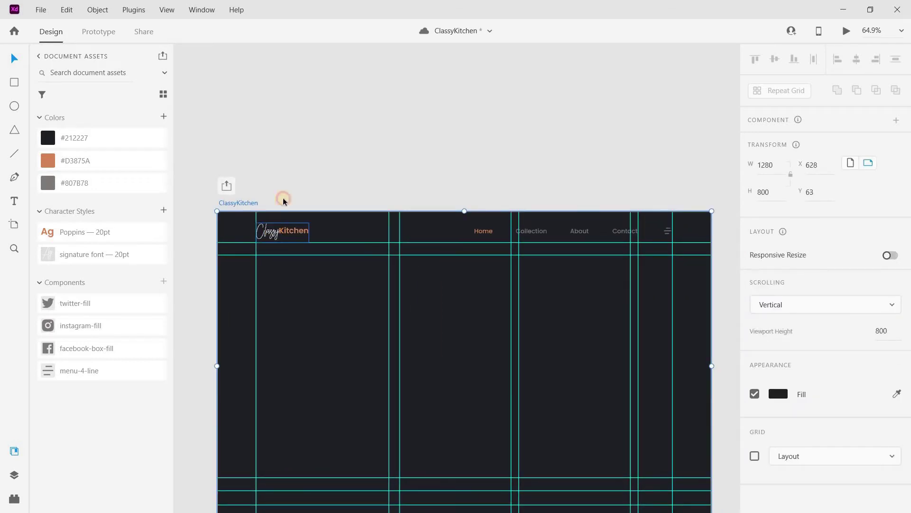
{"action": "left_click", "coordinate": [283, 231]}
{"action": "left_click_drag", "start_coordinate": [254, 170], "coordinate": [677, 222]}
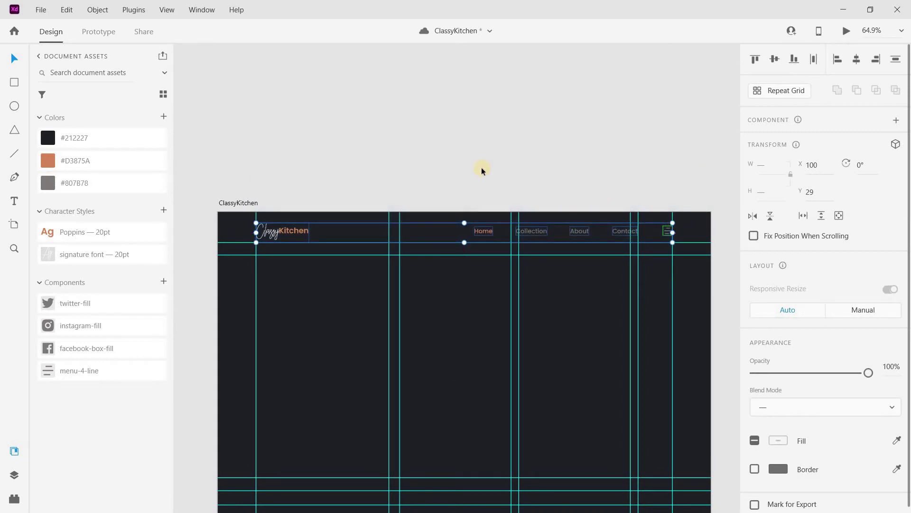
{"action": "key", "text": "Down"}
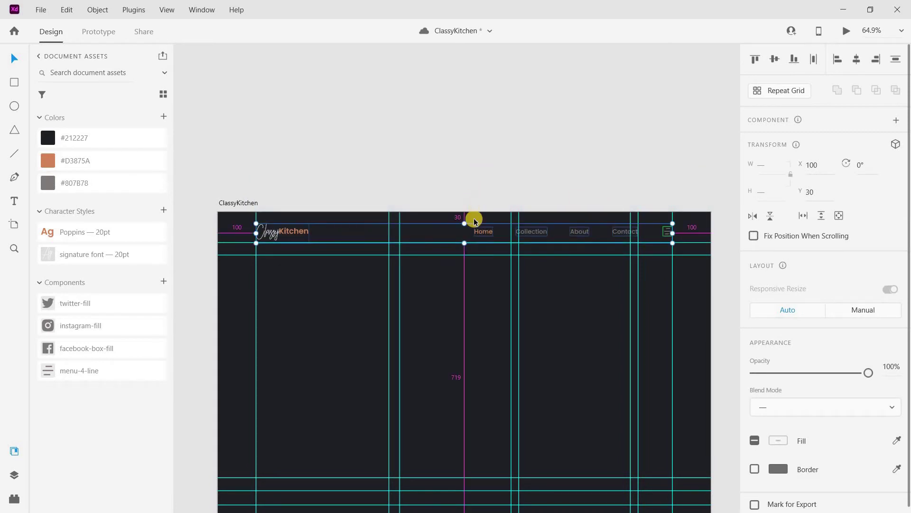
{"action": "left_click", "coordinate": [480, 165]}
{"action": "scroll", "coordinate": [451, 189], "scroll_direction": "down", "scroll_amount": 3}
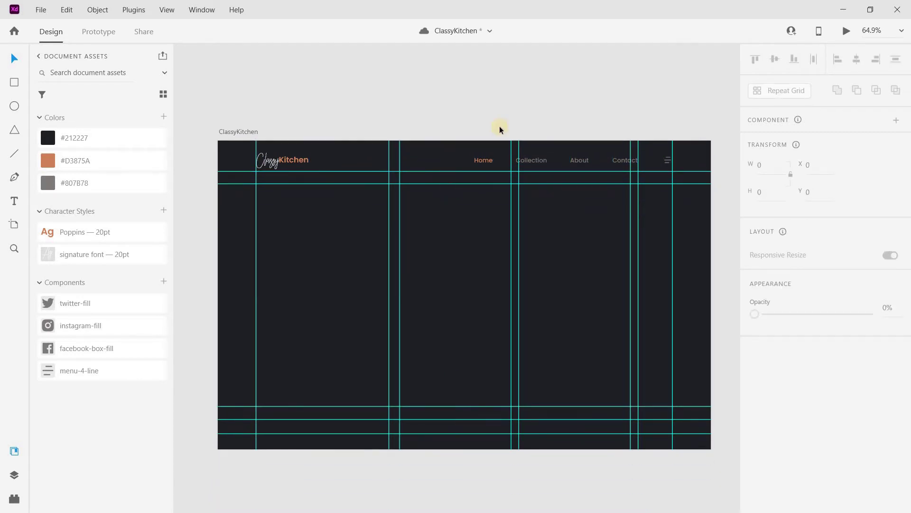
{"action": "left_click", "coordinate": [390, 112]}
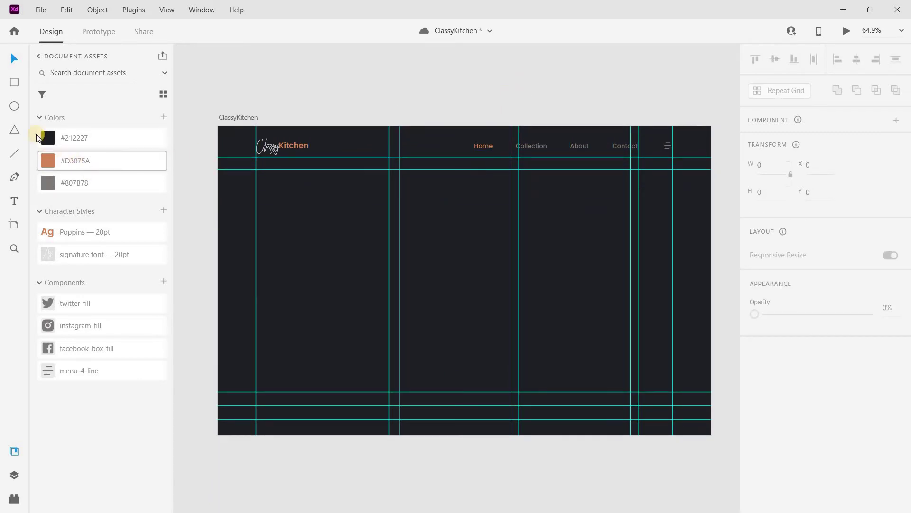
Add the two-line text "Vintage Interior" on the first vertical guide at X 100, Y 250.
{"action": "left_click", "coordinate": [15, 202]}
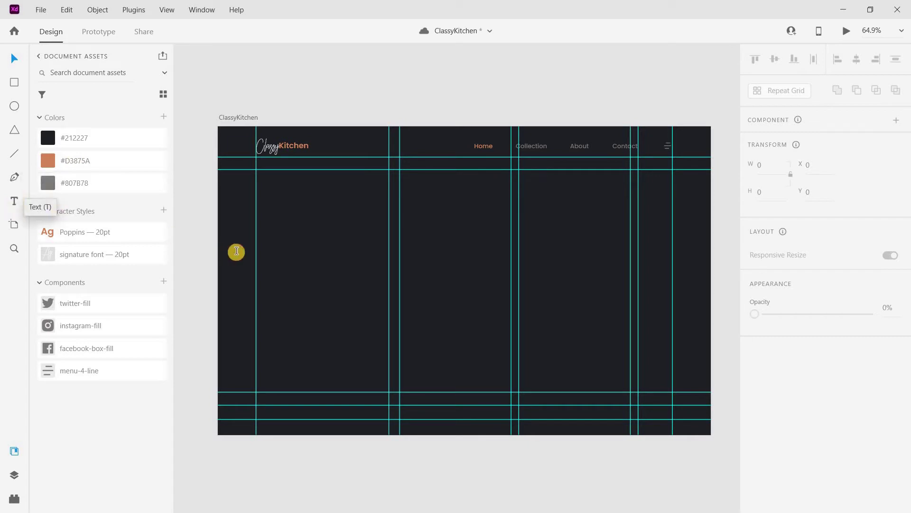
{"action": "left_click", "coordinate": [257, 229]}
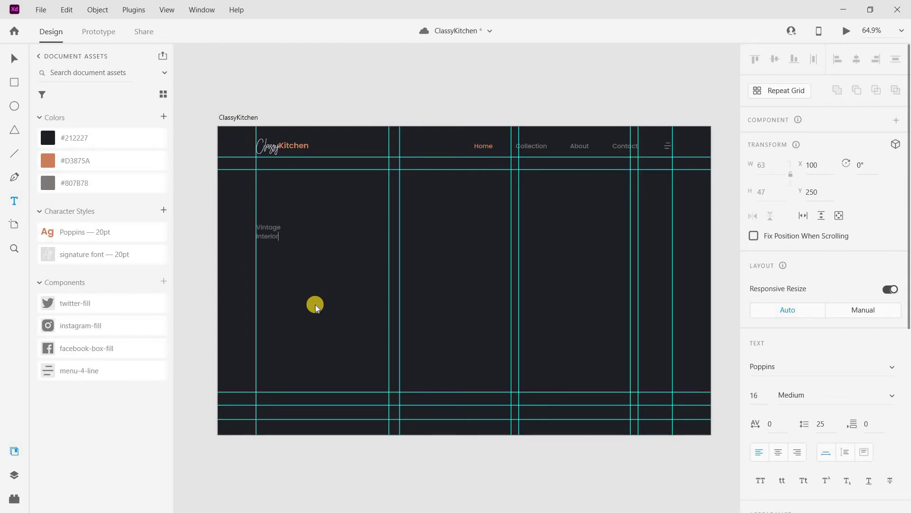
{"action": "key", "text": "Escape"}
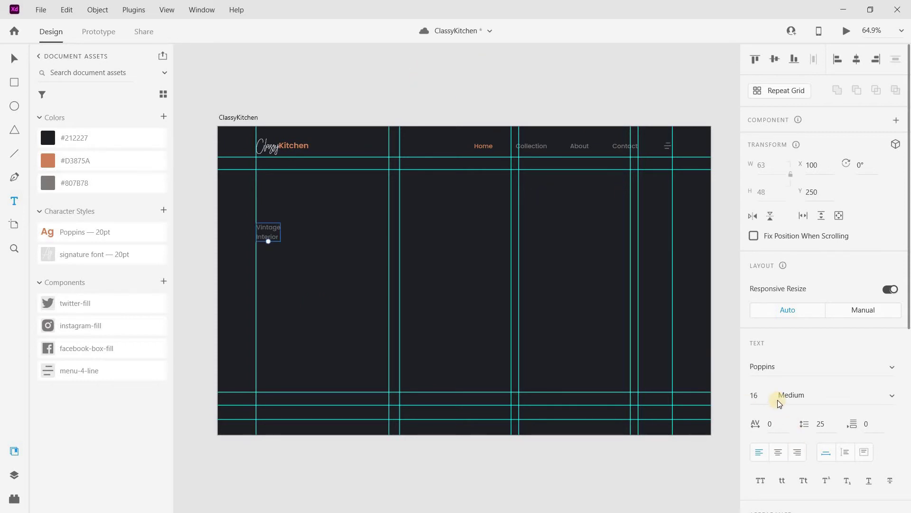
Set the "Vintage Interior" heading to the ExtraLight weight of Poppins at size 86.
{"action": "scroll", "coordinate": [776, 400], "scroll_direction": "up", "scroll_amount": 3}
{"action": "left_click", "coordinate": [890, 398]}
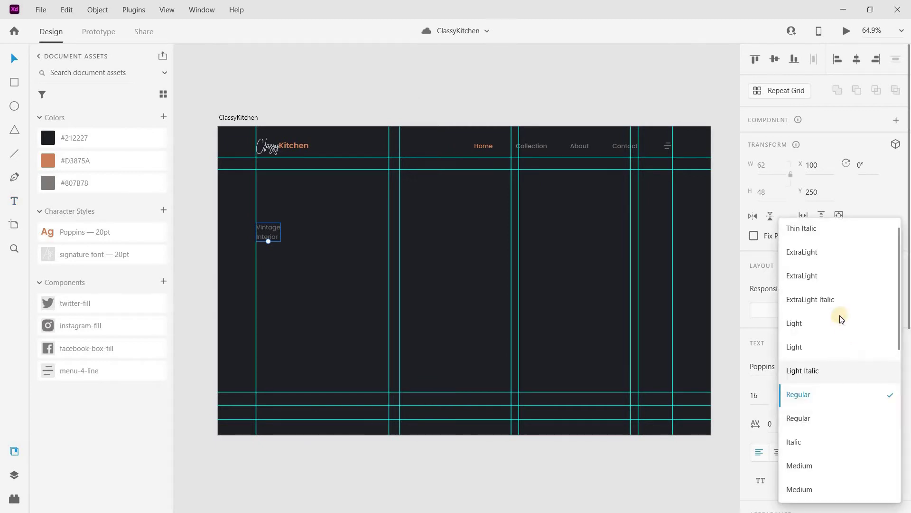
{"action": "left_click", "coordinate": [822, 274]}
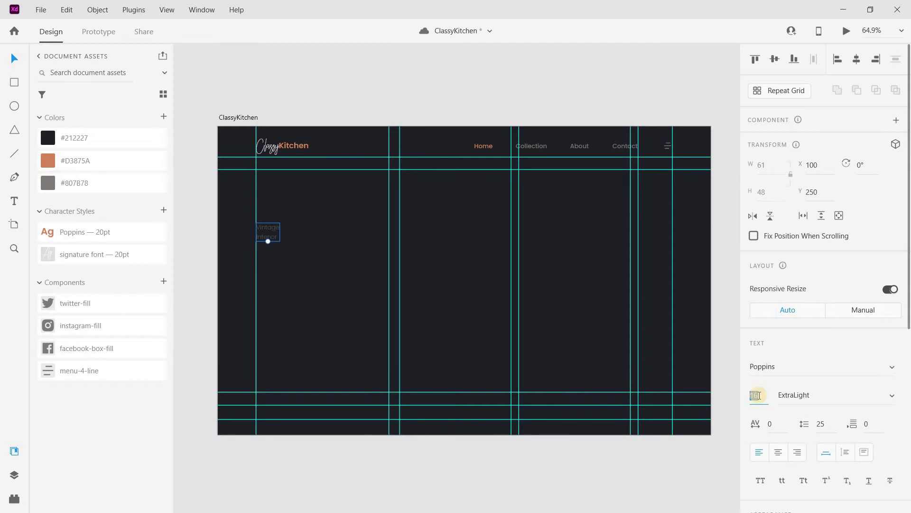
{"action": "left_click", "coordinate": [760, 396]}
{"action": "type", "text": "86"}
{"action": "key", "text": "Return"}
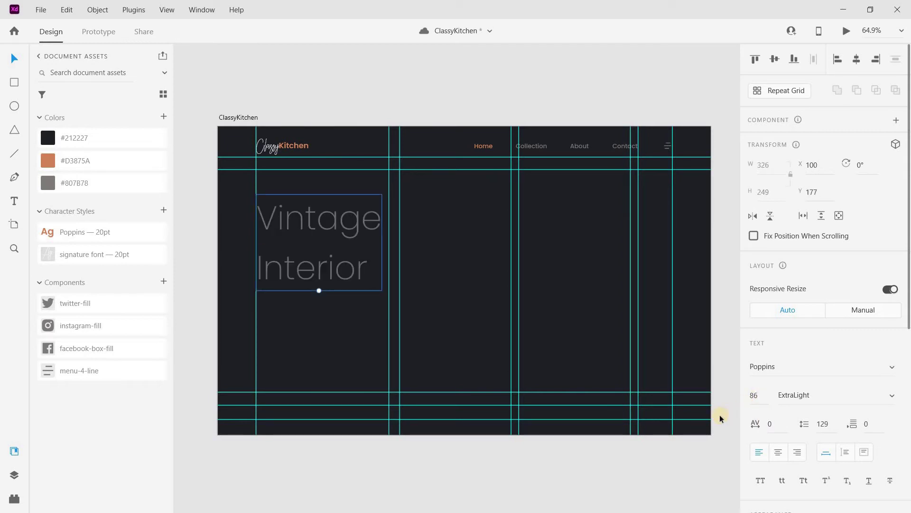
Set the heading's character spacing to 35 and its line spacing to 89.
{"action": "left_click", "coordinate": [770, 424]}
{"action": "type", "text": "30"}
{"action": "key", "text": "Return"}
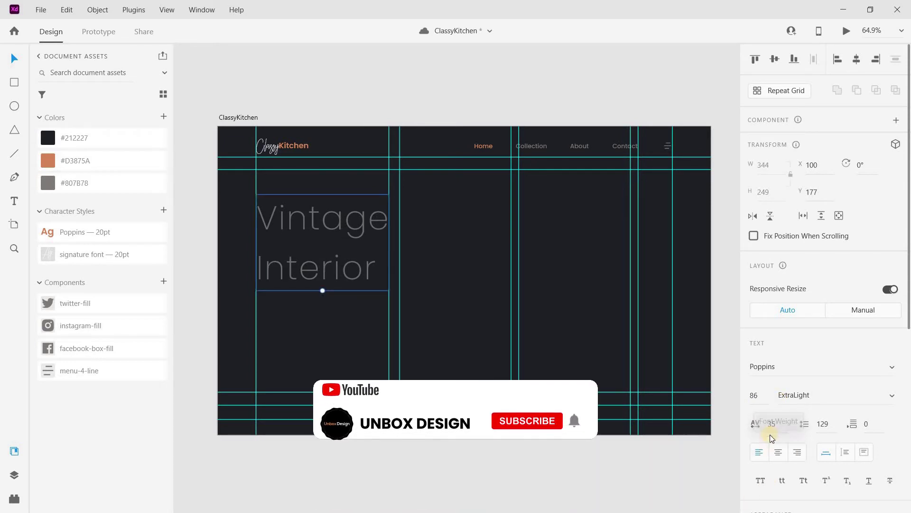
{"action": "left_click", "coordinate": [827, 421]}
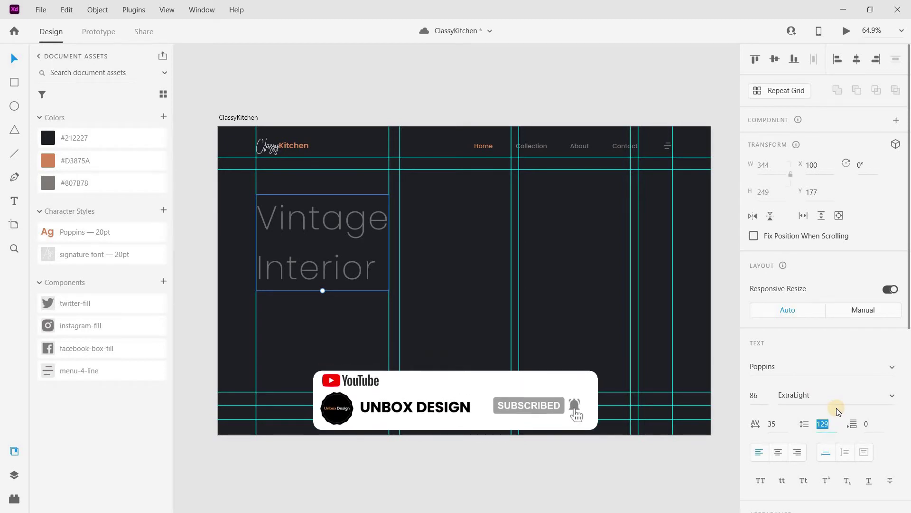
{"action": "type", "text": "89"}
{"action": "key", "text": "Return"}
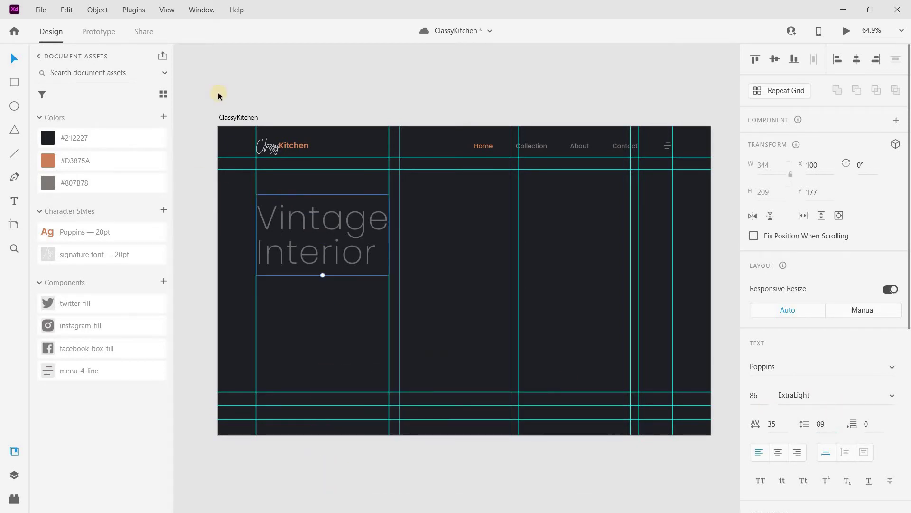
Change the heading's fill color to white, #FFFFFF.
{"action": "scroll", "coordinate": [783, 470], "scroll_direction": "down", "scroll_amount": 3}
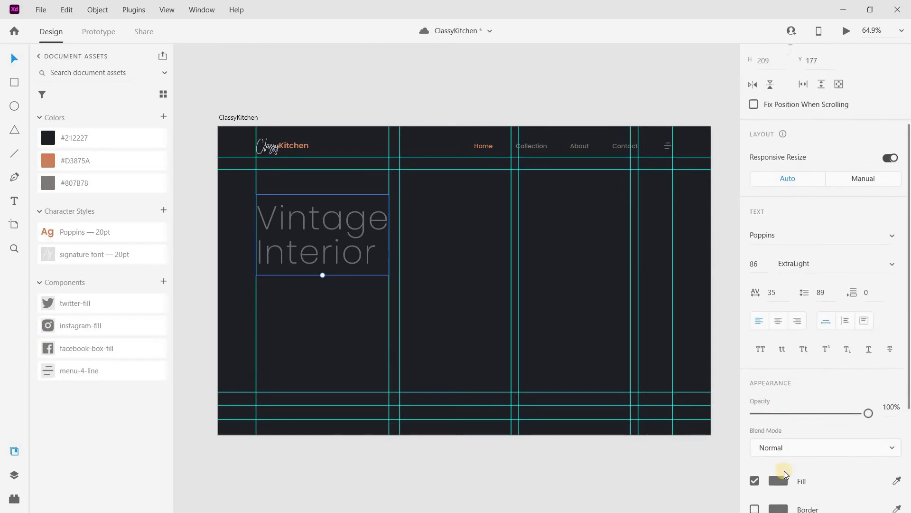
{"action": "left_click", "coordinate": [784, 470]}
{"action": "left_click", "coordinate": [597, 346]}
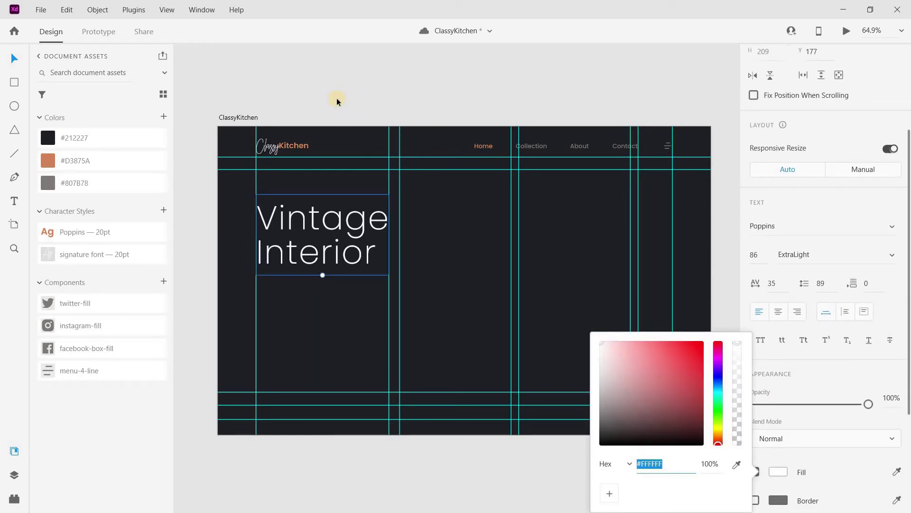
{"action": "key", "text": "Escape"}
Move the "Vintage Interior" heading down to Y 250, keeping it on the first vertical guide at X 100.
{"action": "left_click_drag", "start_coordinate": [307, 213], "coordinate": [312, 231]}
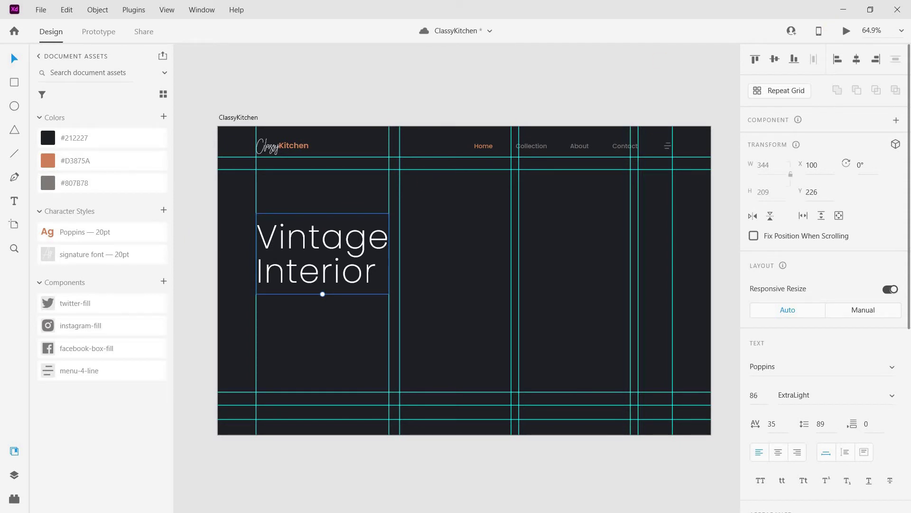
{"action": "left_click", "coordinate": [321, 203]}
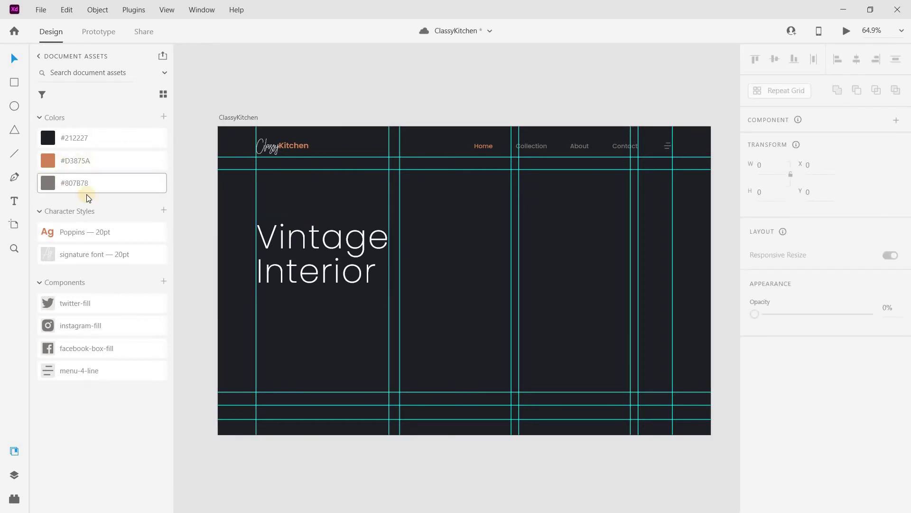
{"action": "left_click", "coordinate": [292, 209]}
{"action": "key", "text": "Escape"}
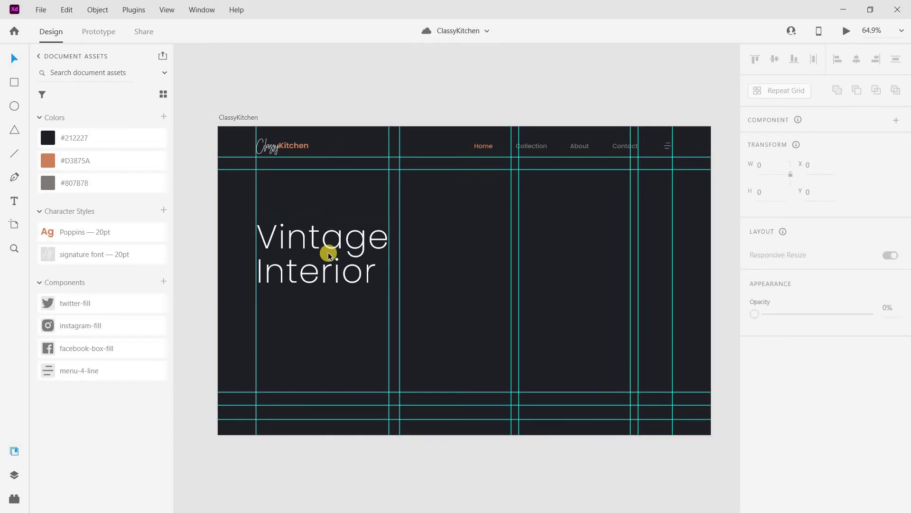
{"action": "left_click", "coordinate": [345, 229]}
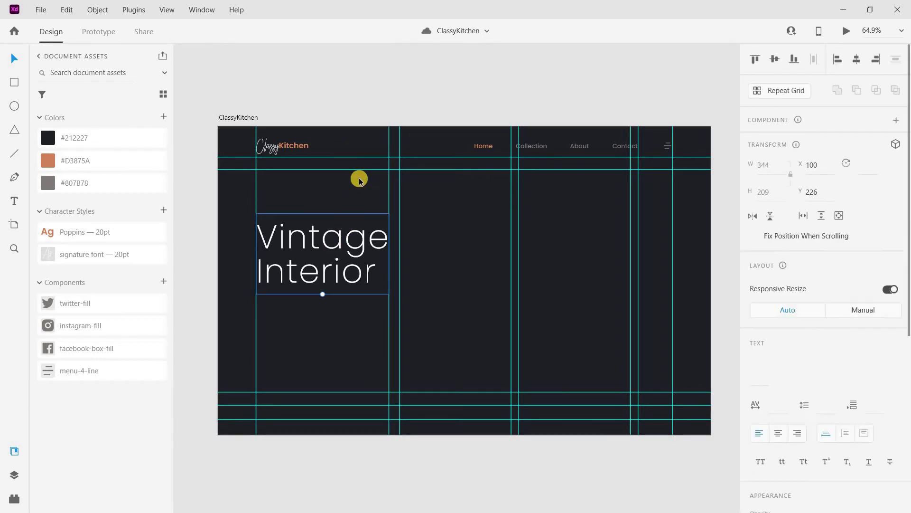
{"action": "left_click", "coordinate": [324, 242]}
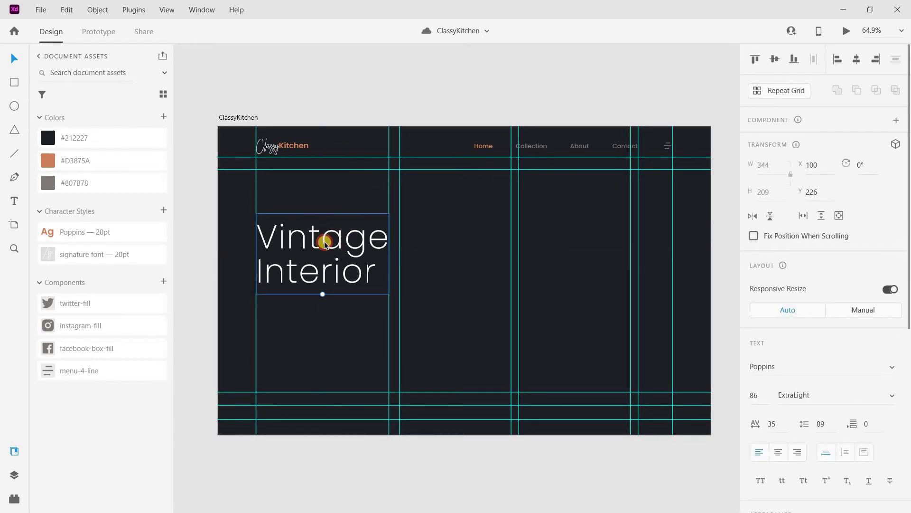
{"action": "key", "text": "shift+Down"}
{"action": "key", "text": "shift+Down"}
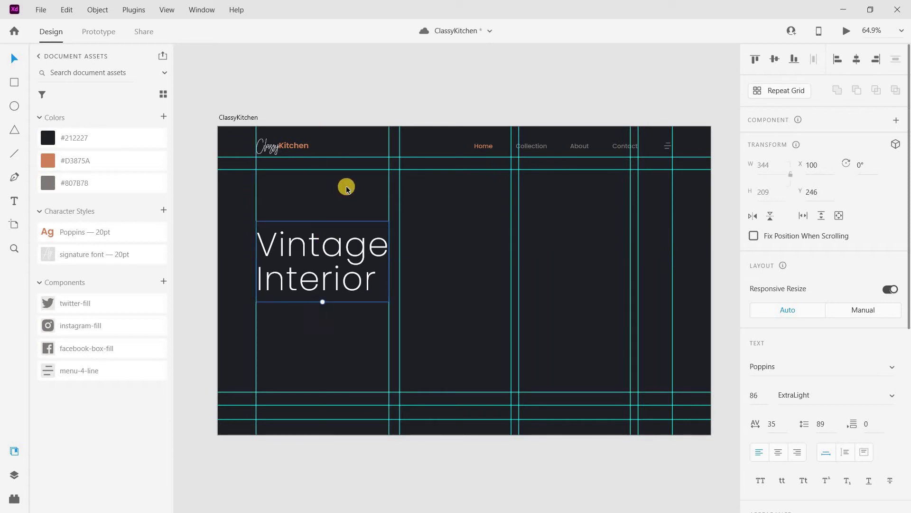
{"action": "key", "text": "Down"}
{"action": "key", "text": "Down"}
{"action": "key", "text": "Down"}
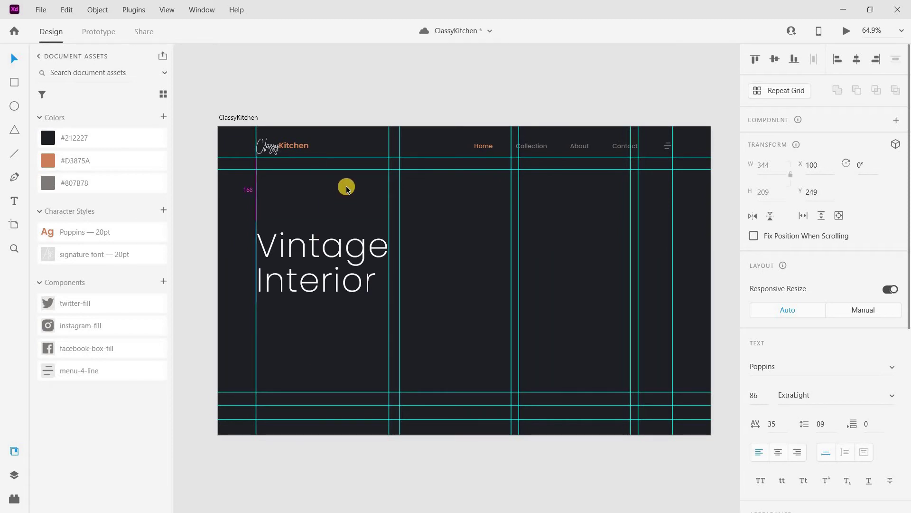
{"action": "key", "text": "Down"}
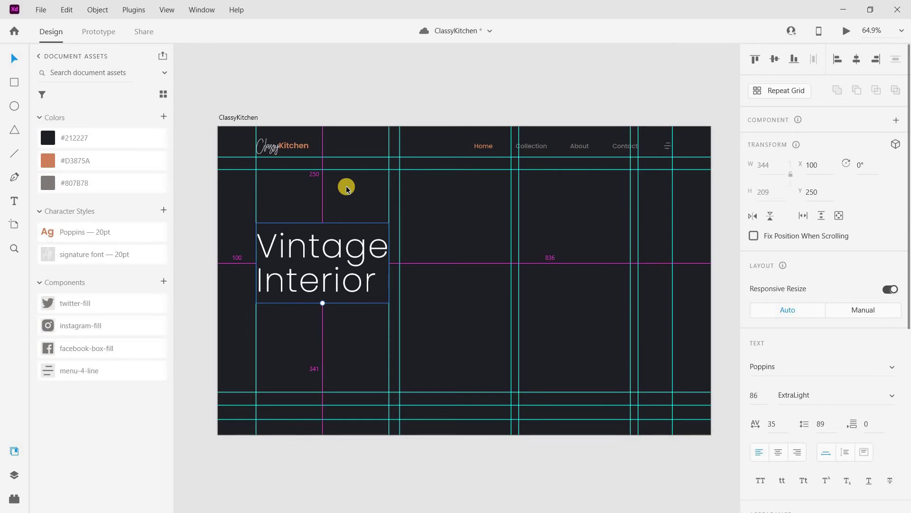
{"action": "key", "text": "Escape"}
Draw a button rectangle below the heading at X 100, Y 470, and size it to 148 wide by 45 high.
{"action": "left_click", "coordinate": [14, 82]}
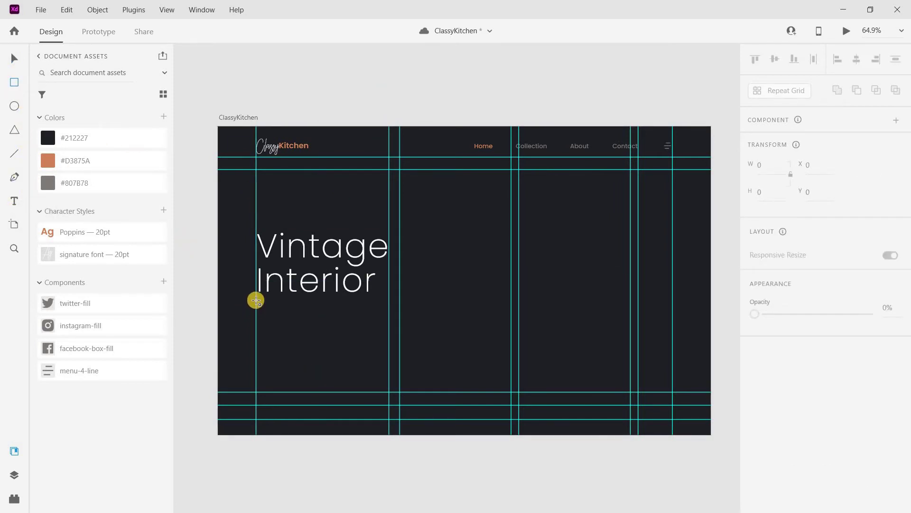
{"action": "left_click_drag", "start_coordinate": [256, 308], "coordinate": [319, 330]}
{"action": "left_click", "coordinate": [767, 164]}
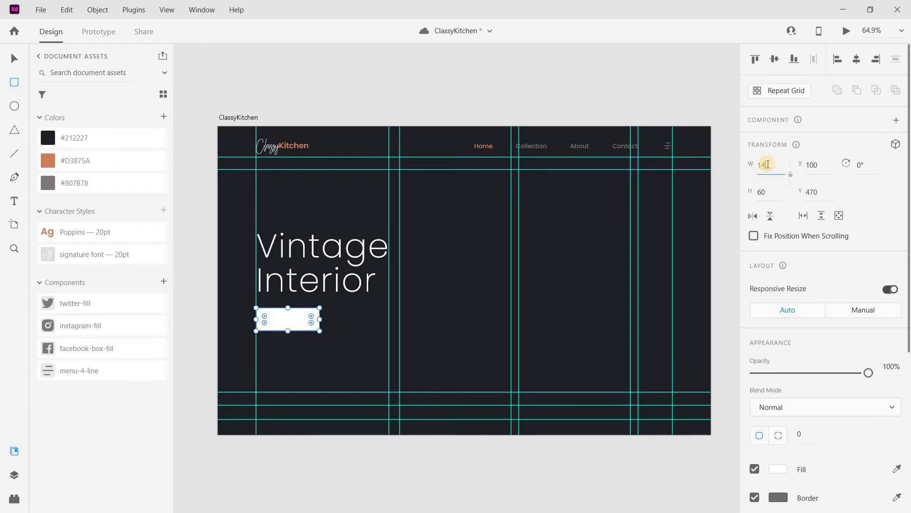
{"action": "left_click", "coordinate": [768, 191]}
{"action": "key", "text": "Return"}
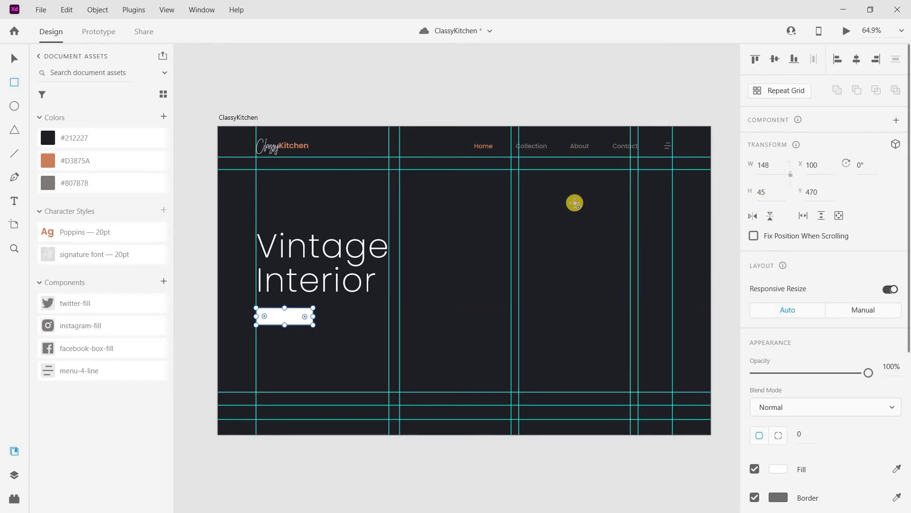
Remove the border from the button rectangle and fill it with the saved color #D3875A.
{"action": "left_click", "coordinate": [15, 58]}
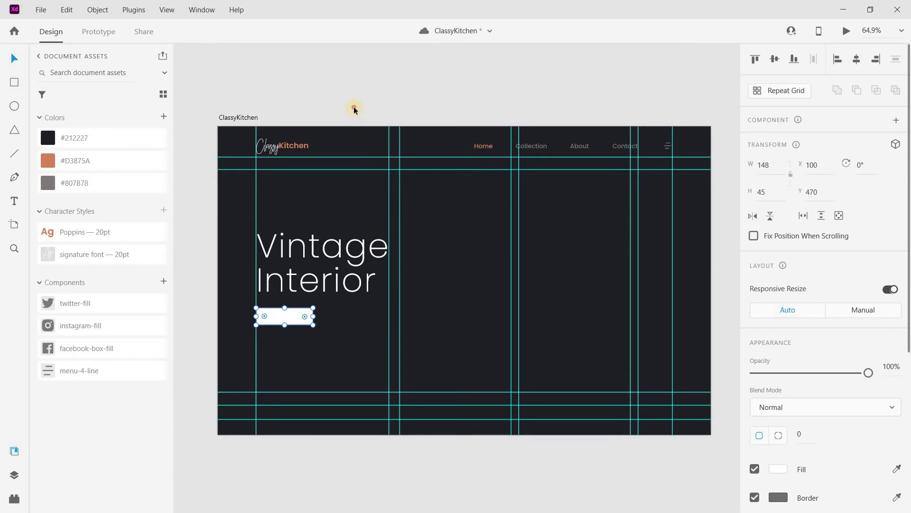
{"action": "left_click", "coordinate": [285, 304]}
{"action": "scroll", "coordinate": [284, 318], "scroll_direction": "up", "scroll_amount": 5}
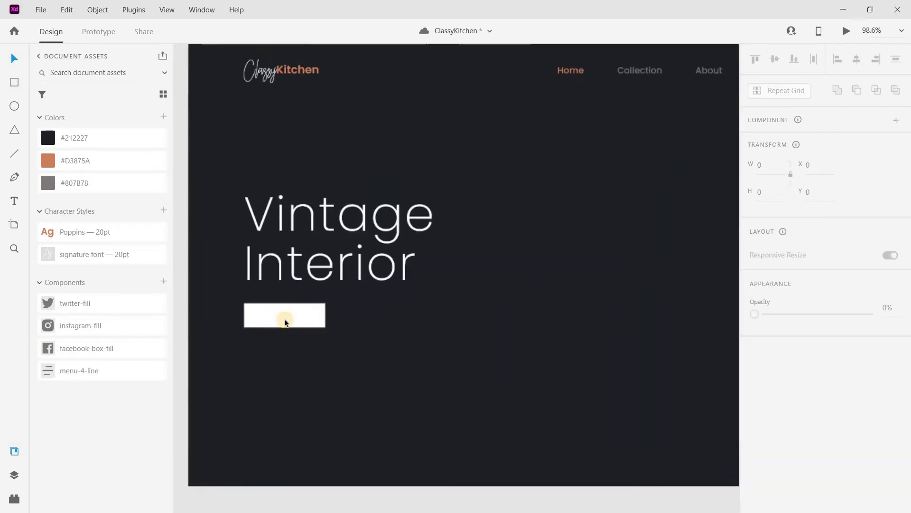
{"action": "left_click", "coordinate": [358, 323]}
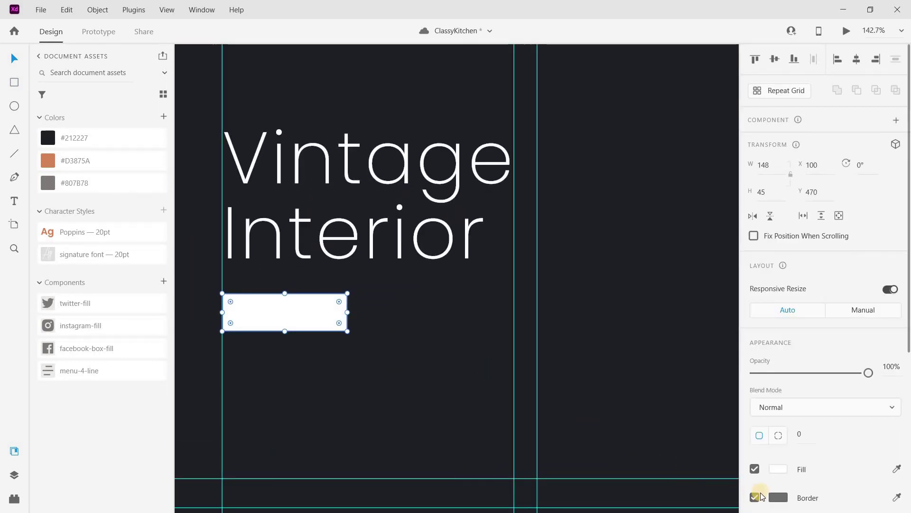
{"action": "left_click", "coordinate": [755, 495]}
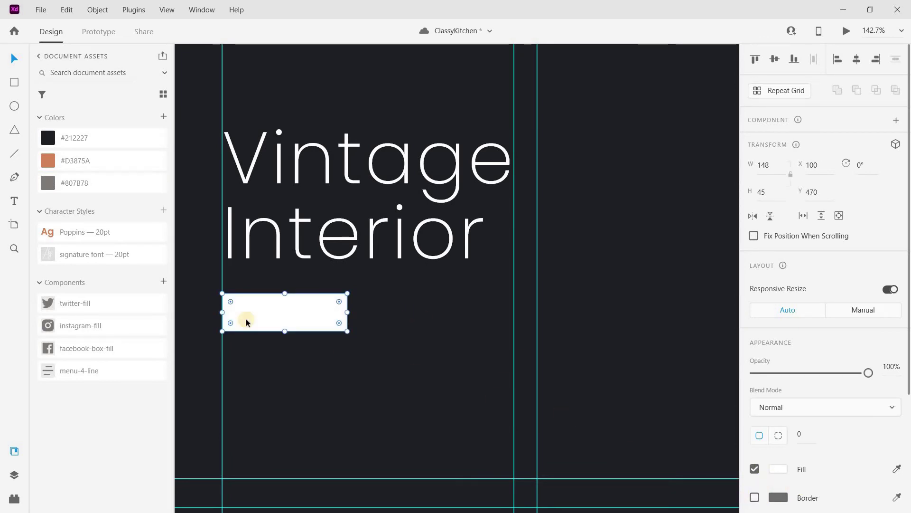
{"action": "left_click", "coordinate": [59, 163]}
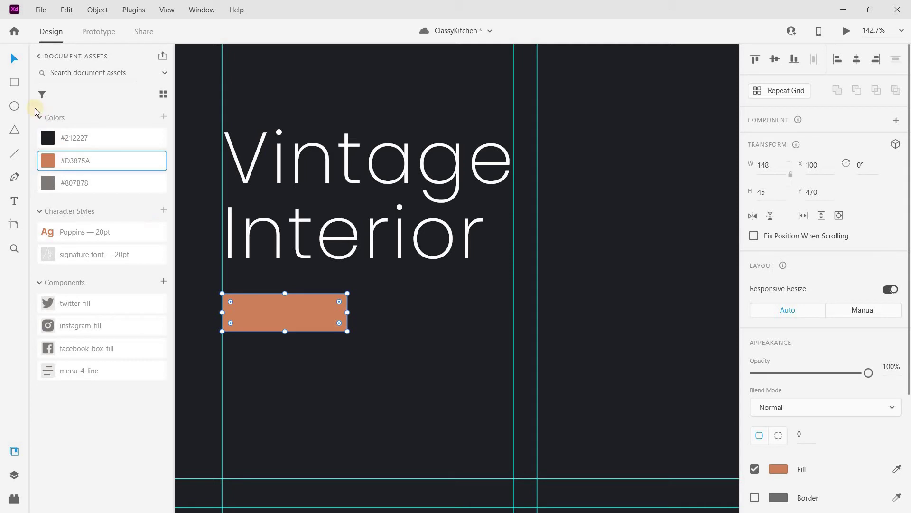
Add a "Learn more" text label over the orange button rectangle.
{"action": "left_click", "coordinate": [29, 208]}
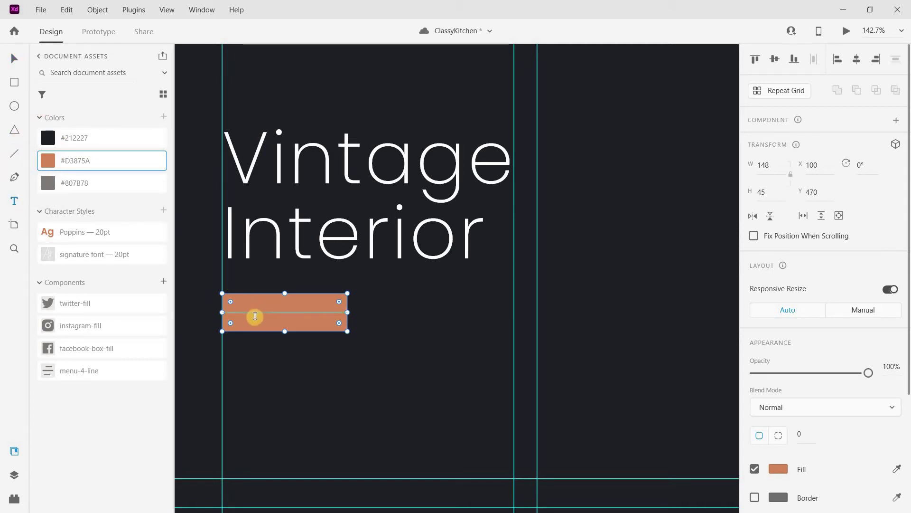
{"action": "left_click", "coordinate": [255, 317]}
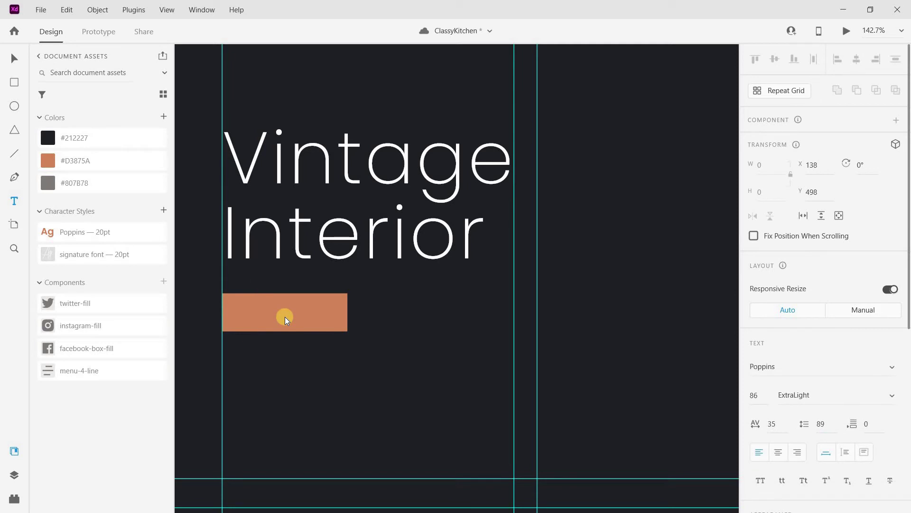
{"action": "type", "text": "Learn"}
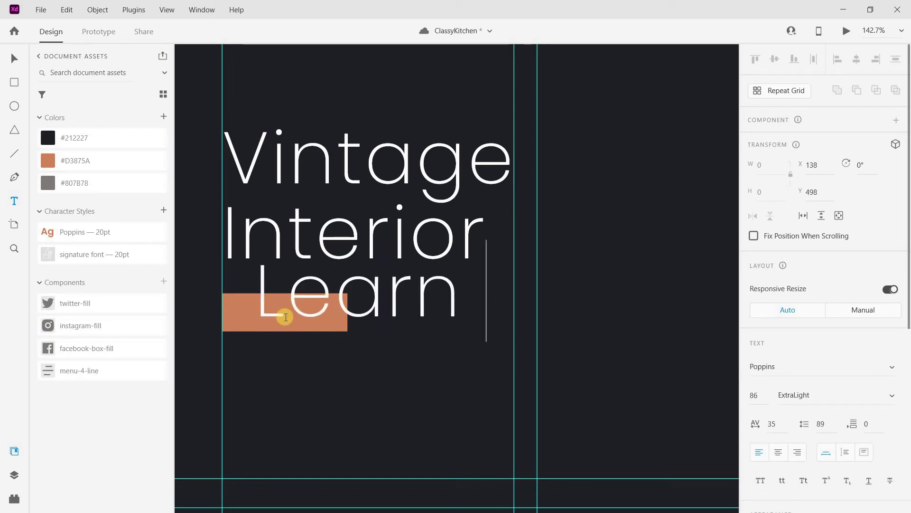
{"action": "type", "text": " more"}
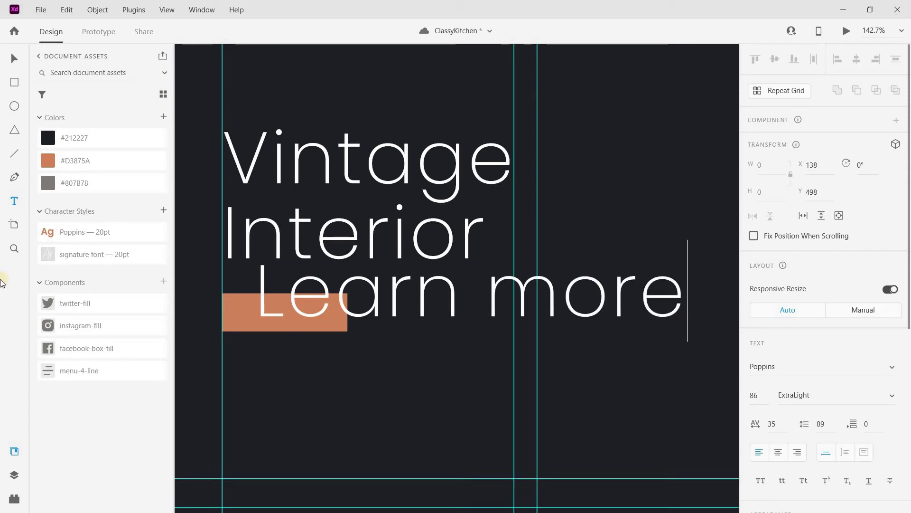
{"action": "key", "text": "Escape"}
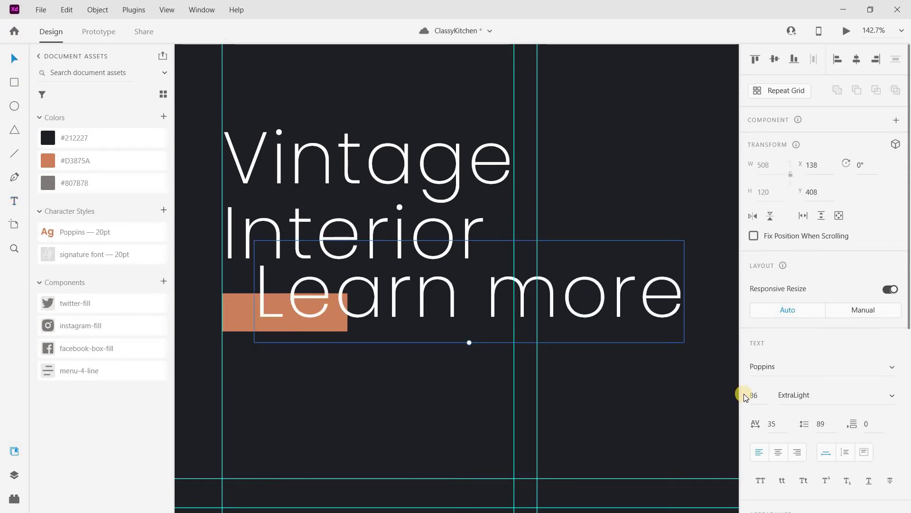
Set the "Learn more" label to font size 16 and Medium weight.
{"action": "left_click", "coordinate": [759, 401]}
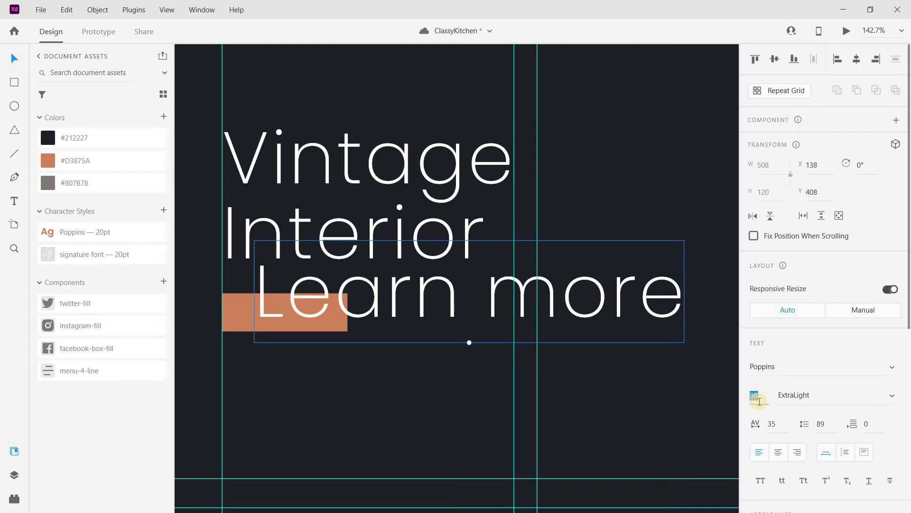
{"action": "type", "text": "16"}
{"action": "key", "text": "Return"}
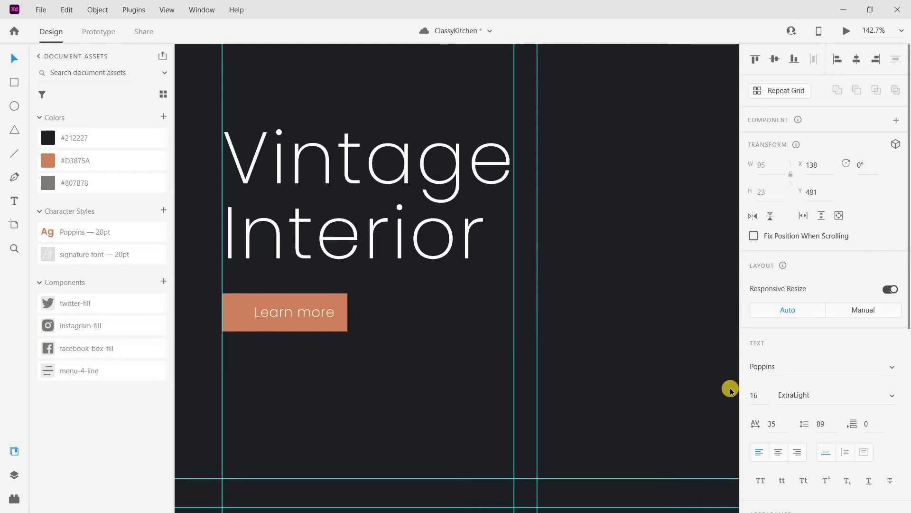
{"action": "left_click", "coordinate": [813, 402]}
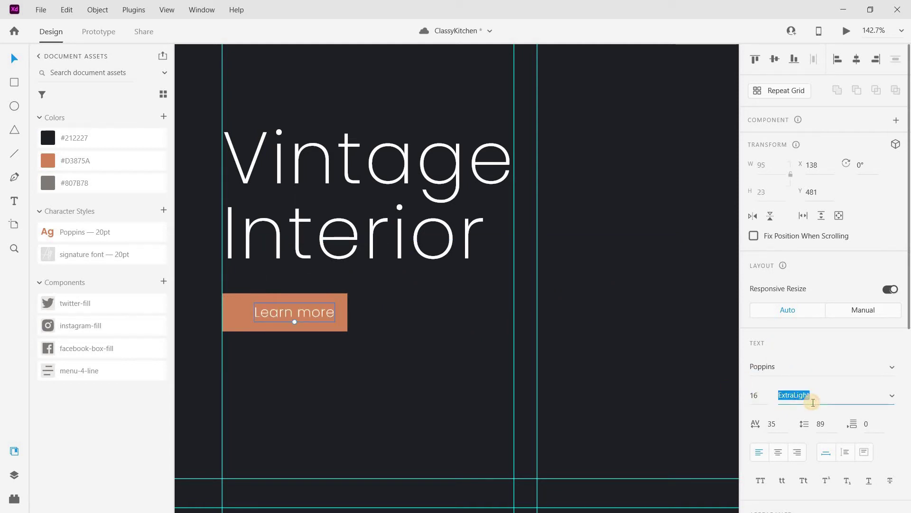
{"action": "type", "text": "Medium"}
{"action": "key", "text": "Return"}
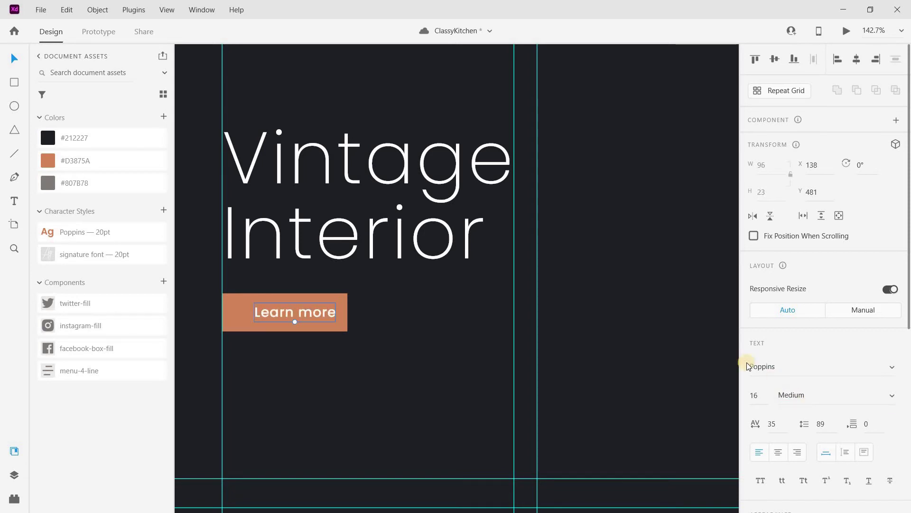
Center the "Learn more" label on the orange button at X 126, Y 481.
{"action": "left_click", "coordinate": [304, 309]}
{"action": "left_click_drag", "start_coordinate": [303, 311], "coordinate": [293, 309]}
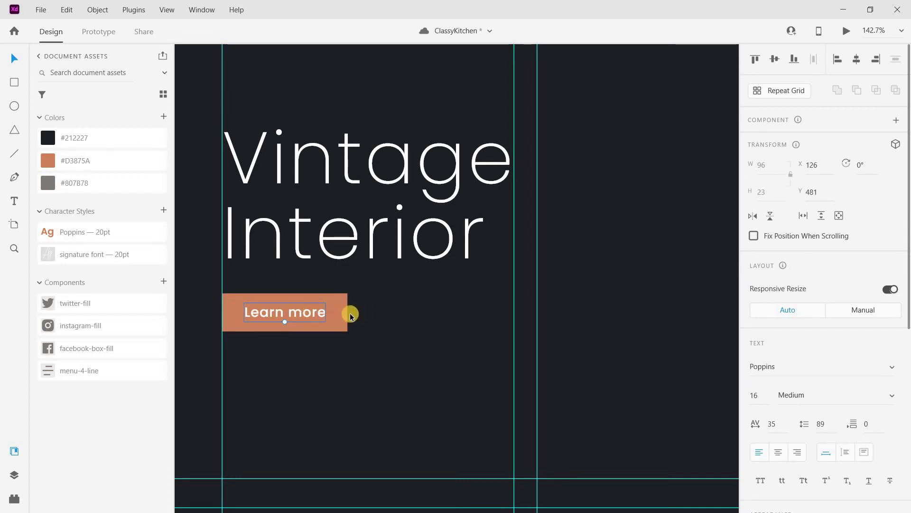
{"action": "key", "text": "Escape"}
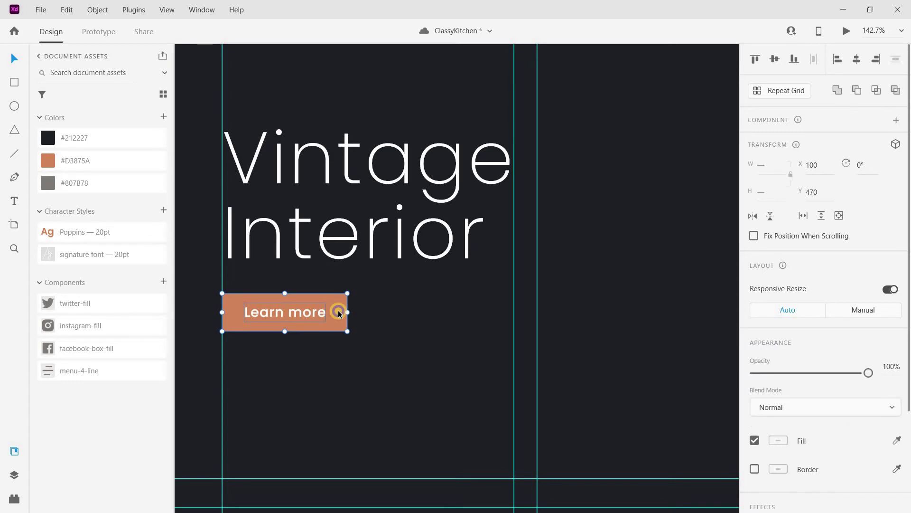
Turn the button rectangle and its label into a single component and save the document.
{"action": "right_click", "coordinate": [338, 310]}
{"action": "left_click", "coordinate": [368, 318]}
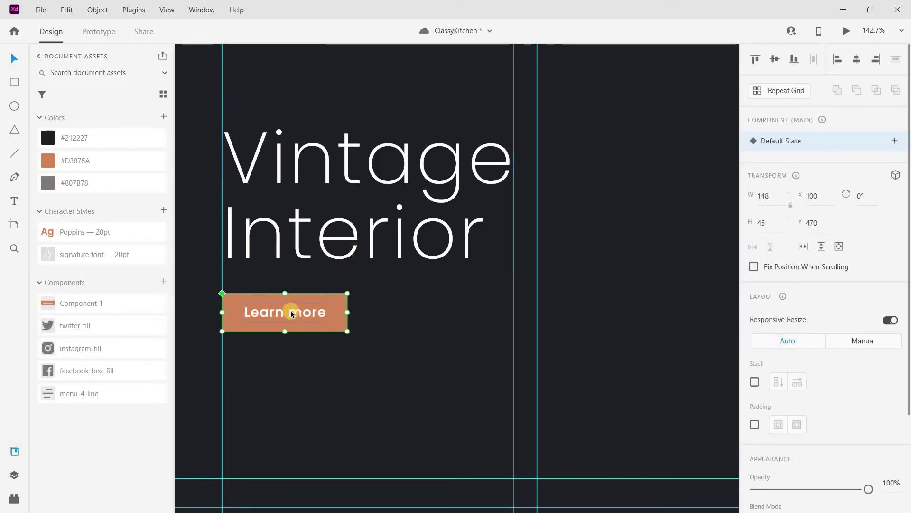
{"action": "key", "text": "ctrl+s"}
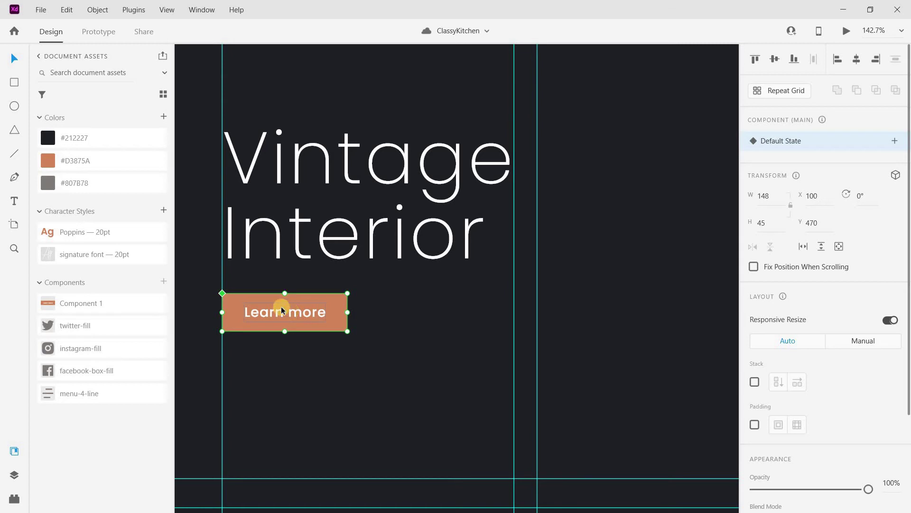
{"action": "double_click", "coordinate": [321, 303]}
{"action": "key", "text": "Escape"}
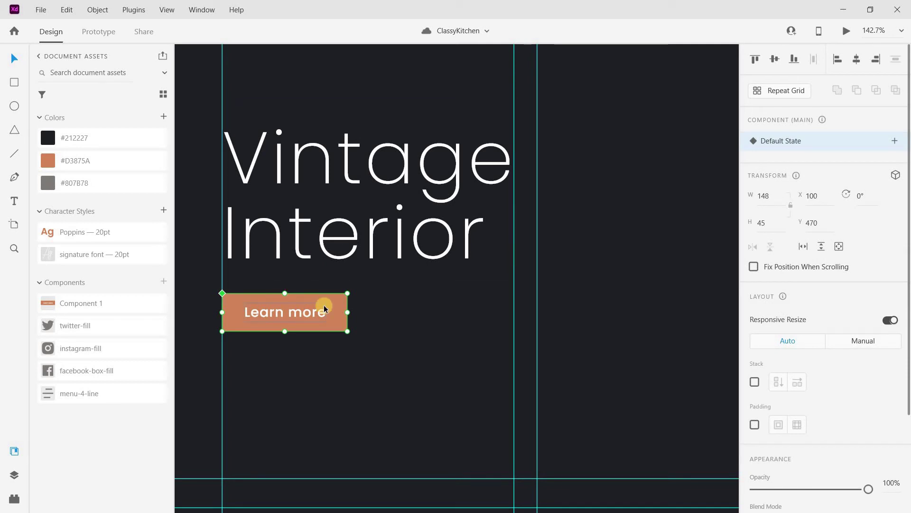
{"action": "key", "text": "Up"}
{"action": "key", "text": "Escape"}
Draw a borderless rectangle at X 472, Y 112, size it to 870 wide by 577 high, and fill it with the kitchen photo.
{"action": "key", "text": "ctrl+0"}
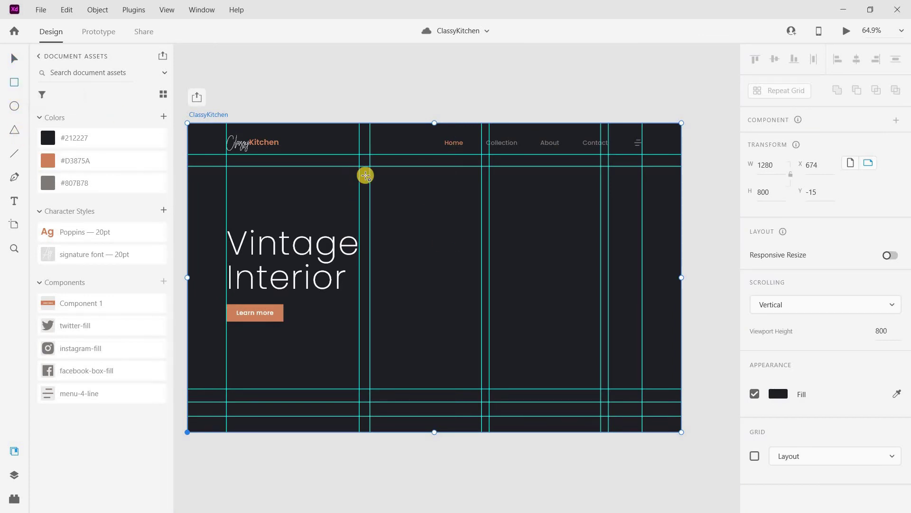
{"action": "mouse_move", "coordinate": [370, 168]}
{"action": "left_mouse_down"}
{"action": "mouse_move", "coordinate": [433, 289]}
{"action": "mouse_move", "coordinate": [494, 341]}
{"action": "left_mouse_up"}
{"action": "left_click", "coordinate": [764, 166]}
{"action": "type", "text": "87"}
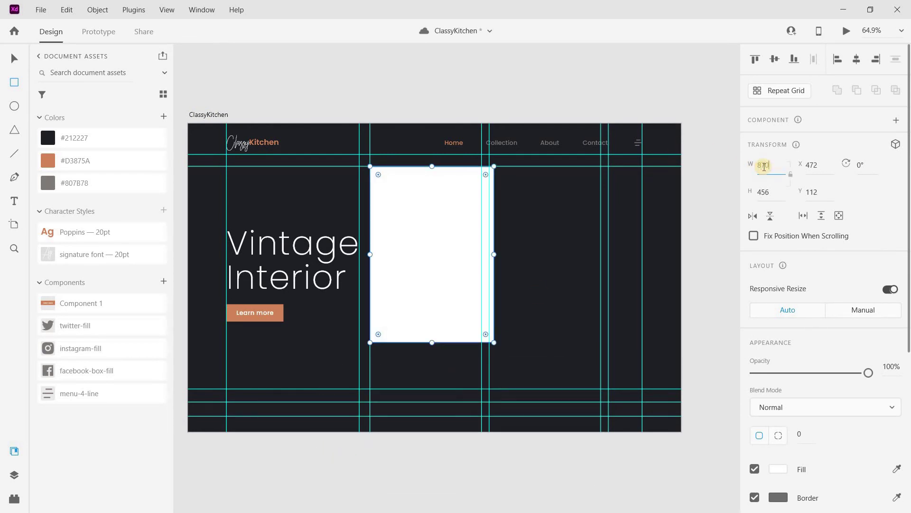
{"action": "type", "text": "0"}
{"action": "key", "text": "Return"}
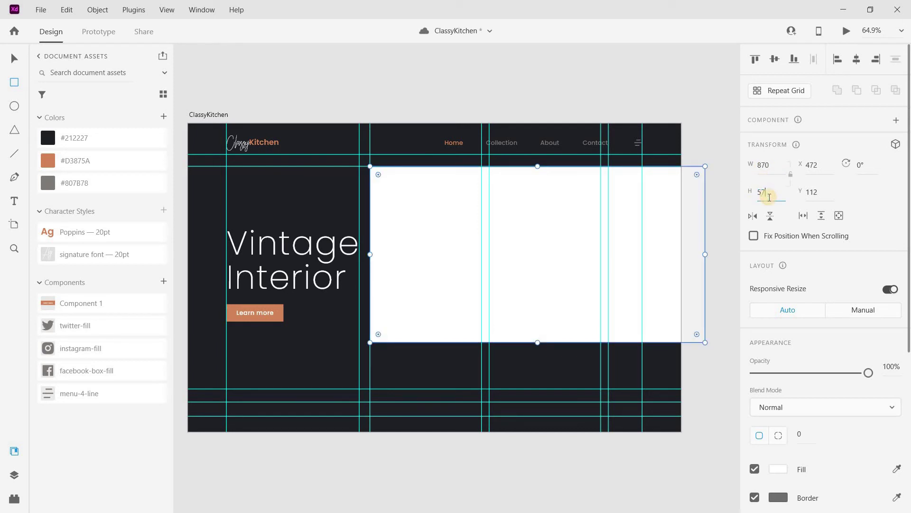
{"action": "left_click", "coordinate": [769, 196]}
{"action": "type", "text": "577"}
{"action": "key", "text": "Return"}
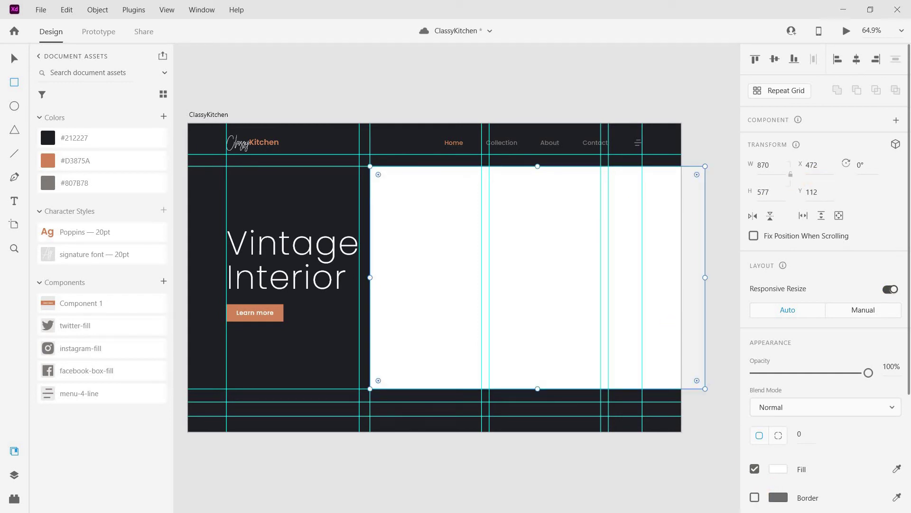
{"action": "left_click_drag", "start_coordinate": [751, 193], "coordinate": [543, 283]}
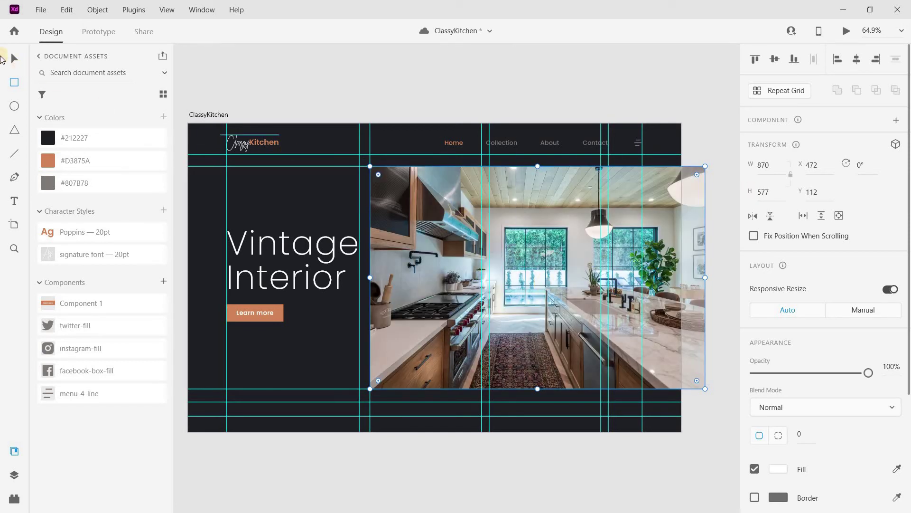
{"action": "left_click", "coordinate": [551, 86]}
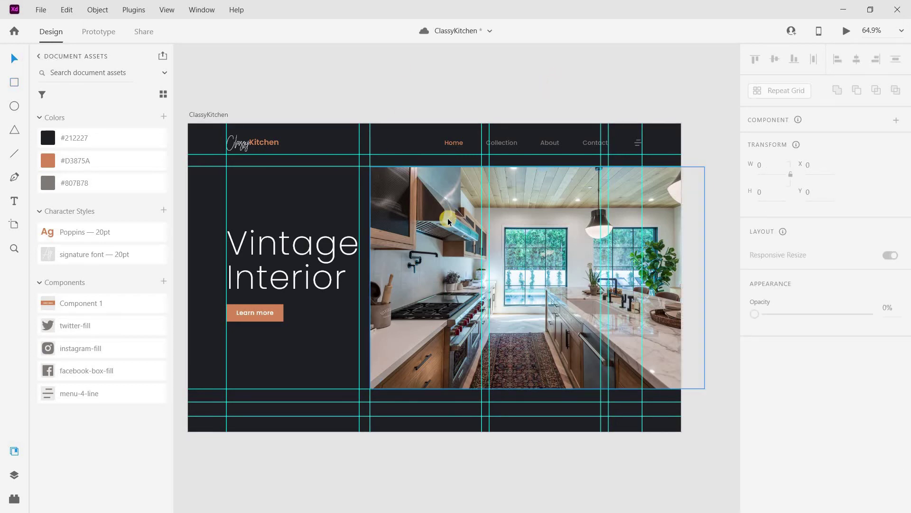
Draw a narrow vertical strip over the photo at X 762, Y 112, 20 wide by 577 high, between the two guides.
{"action": "scroll", "coordinate": [448, 218], "scroll_direction": "up", "scroll_amount": 3}
{"action": "key", "text": "ctrl+shift+apostrophe"}
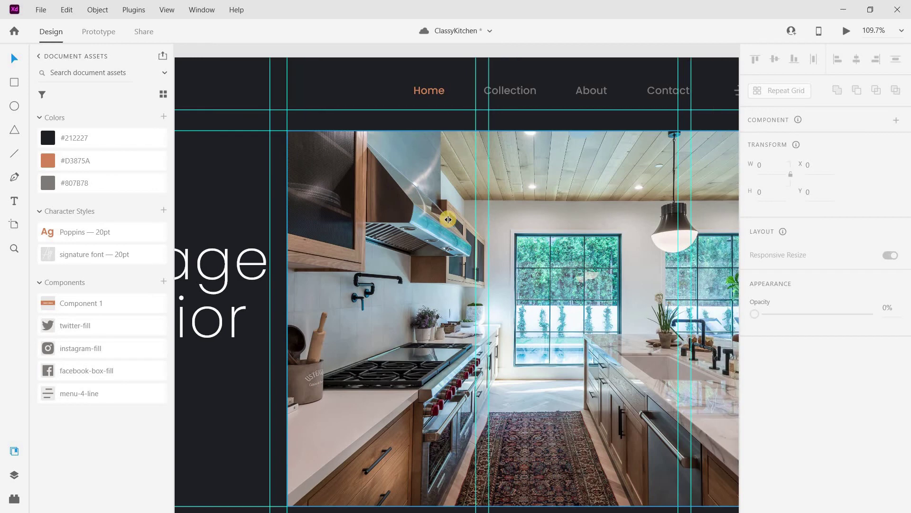
{"action": "scroll", "coordinate": [448, 218], "scroll_direction": "right", "scroll_amount": 3}
{"action": "scroll", "coordinate": [403, 188], "scroll_direction": "down", "scroll_amount": 2}
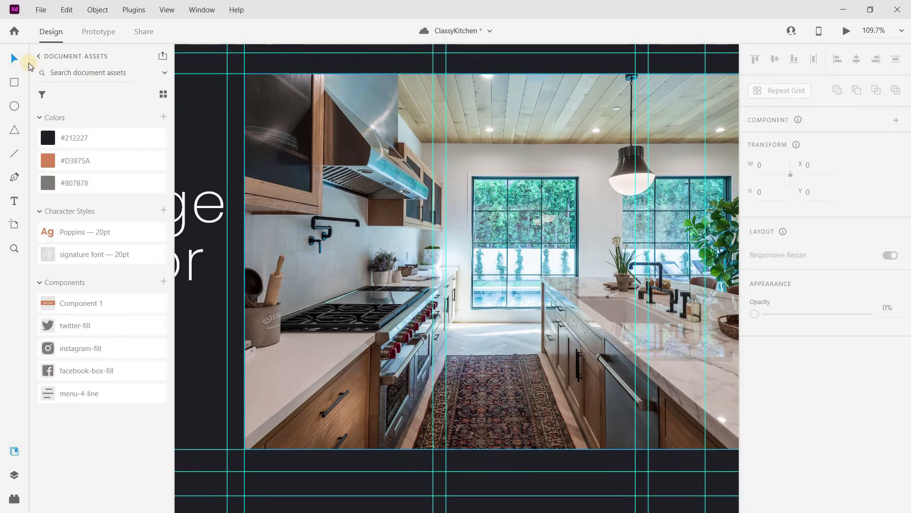
{"action": "left_click", "coordinate": [15, 83]}
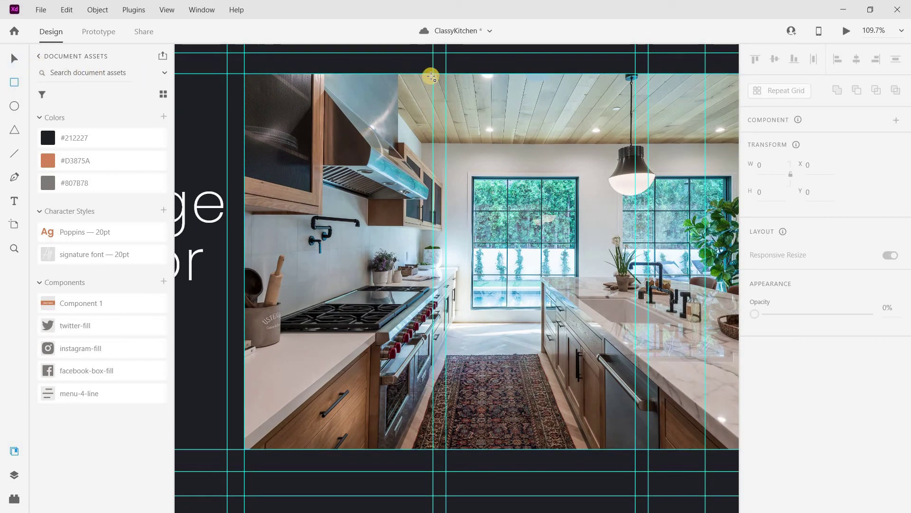
{"action": "left_click_drag", "start_coordinate": [432, 74], "coordinate": [450, 108]}
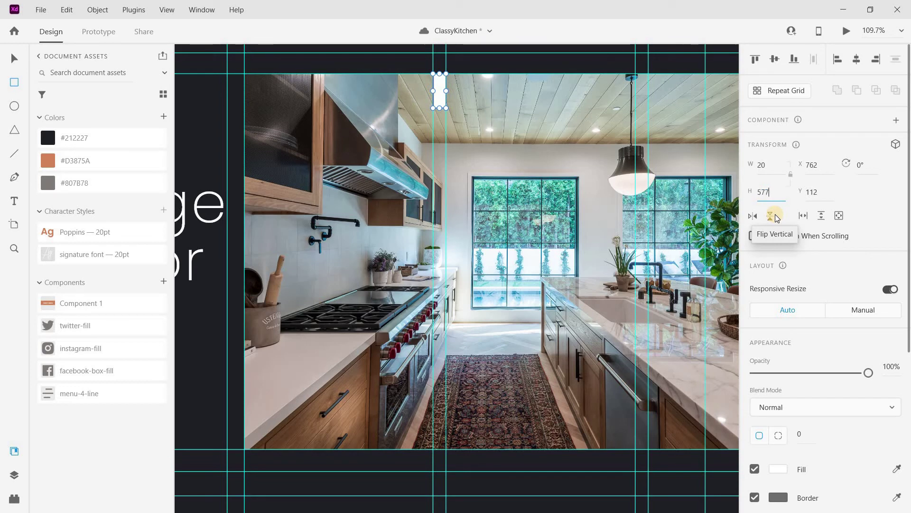
{"action": "key", "text": "Return"}
Remove the strip's border and fill it with the dark background color sampled from the artboard.
{"action": "left_click", "coordinate": [755, 498]}
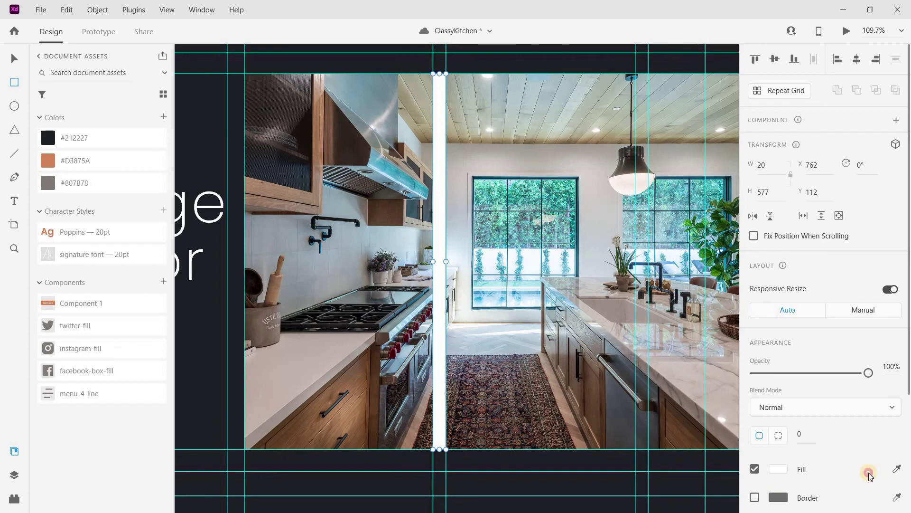
{"action": "left_click", "coordinate": [548, 461]}
{"action": "left_click", "coordinate": [549, 461]}
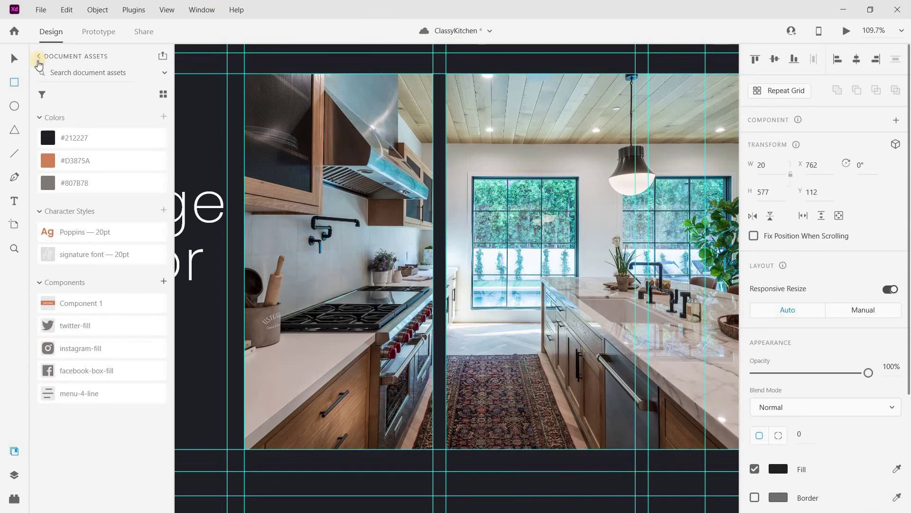
Place a copy of the dark strip over the photo between the next pair of vertical guides, at X 1072, Y 112.
{"action": "key", "text": "v"}
{"action": "left_click", "coordinate": [442, 181]}
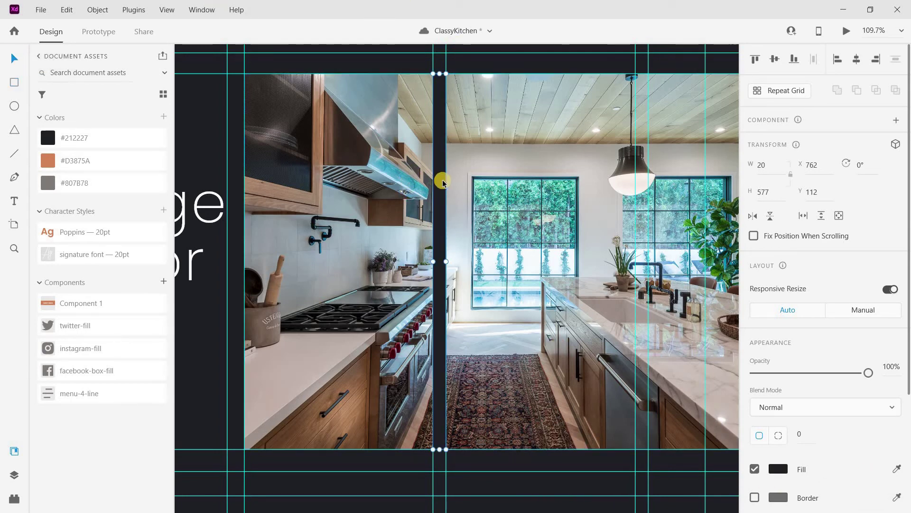
{"action": "left_click_drag", "start_coordinate": [441, 182], "coordinate": [644, 191]}
{"action": "scroll", "coordinate": [625, 145], "scroll_direction": "down", "scroll_amount": 5}
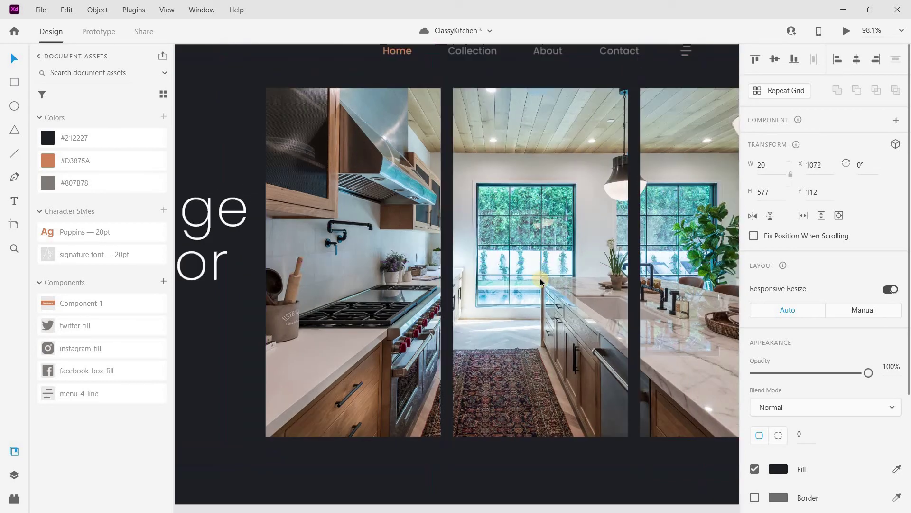
{"action": "key", "text": "ctrl+shift+apostrophe"}
{"action": "key", "text": "Escape"}
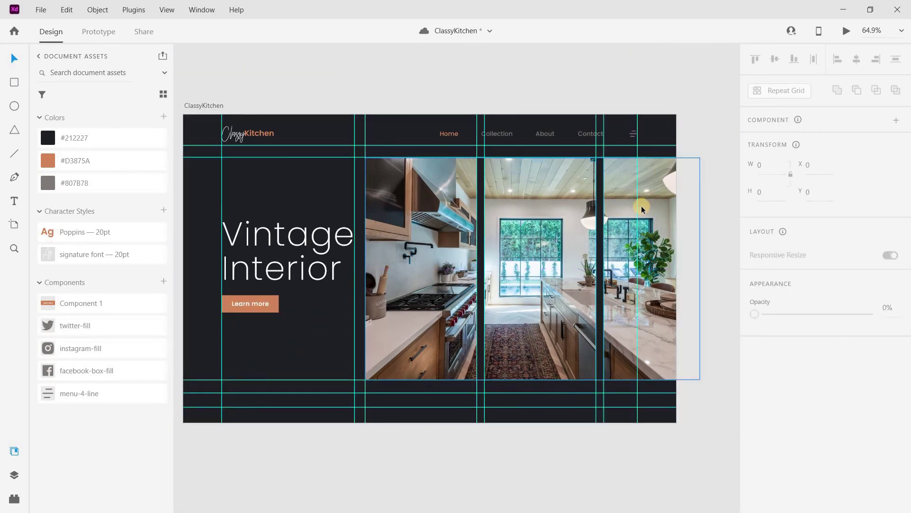
Place the twitter-fill, instagram-fill and facebook-box-fill components in the band below the photo, with the Twitter icon at X 1156, Y 734 against the last vertical guide.
{"action": "scroll", "coordinate": [642, 206], "scroll_direction": "down", "scroll_amount": 2}
{"action": "scroll", "coordinate": [515, 301], "scroll_direction": "down", "scroll_amount": 1}
{"action": "scroll", "coordinate": [515, 301], "scroll_direction": "left", "scroll_amount": 1}
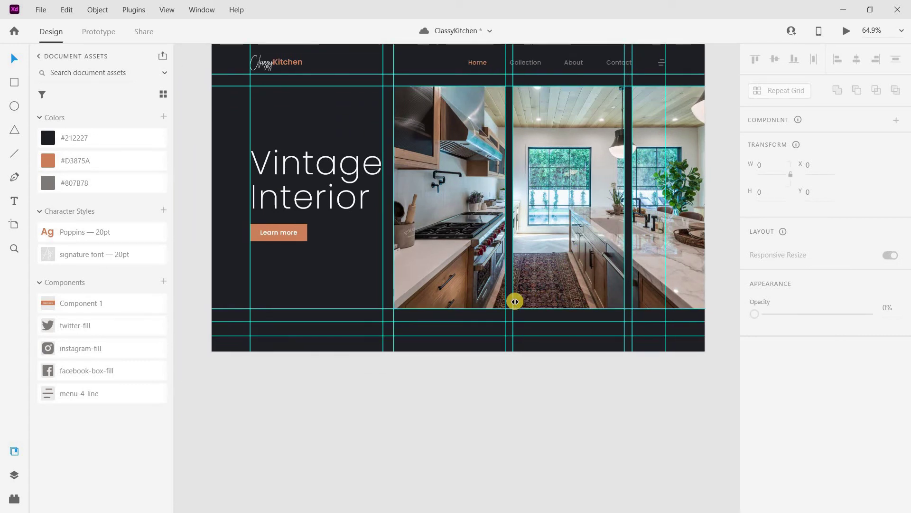
{"action": "scroll", "coordinate": [515, 301], "scroll_direction": "down", "scroll_amount": 1}
{"action": "scroll", "coordinate": [515, 302], "scroll_direction": "up", "scroll_amount": 1}
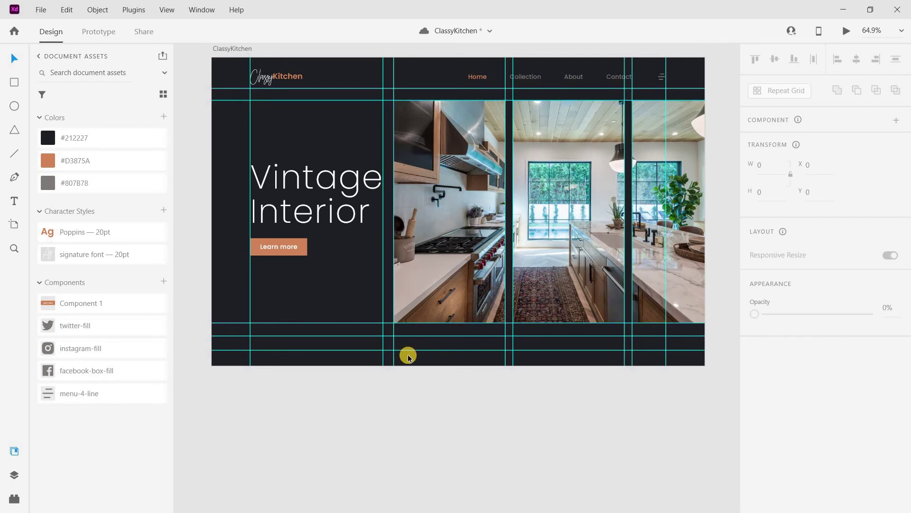
{"action": "left_click", "coordinate": [42, 351]}
{"action": "left_click", "coordinate": [48, 370], "text": "shift"}
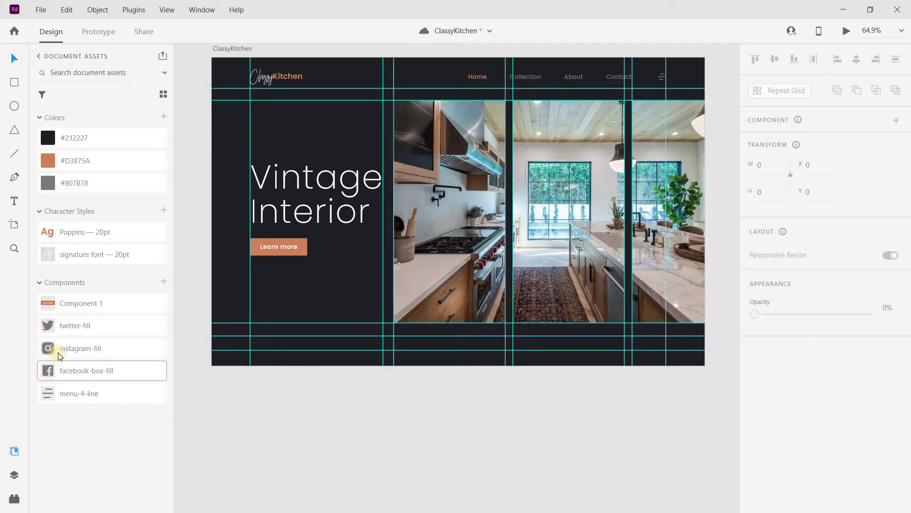
{"action": "left_click", "coordinate": [51, 318], "text": "shift"}
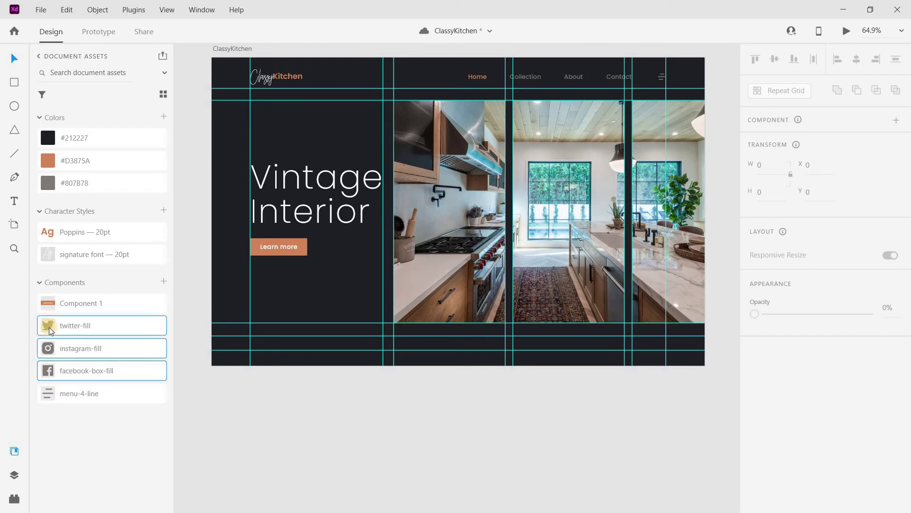
{"action": "left_click_drag", "start_coordinate": [272, 455], "coordinate": [592, 375]}
{"action": "left_click", "coordinate": [635, 392]}
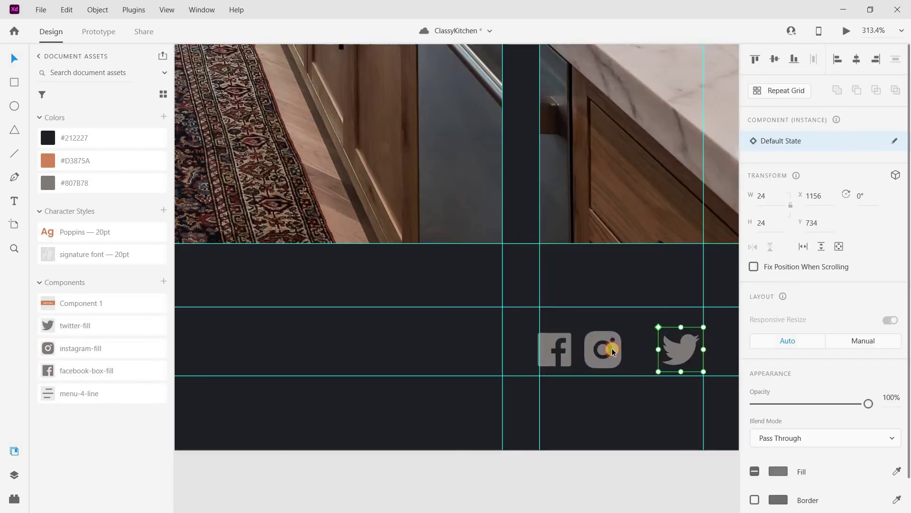
Move the Instagram icon to X 1122, Y 734, leaving a 10 px gap before the Twitter icon.
{"action": "left_click", "coordinate": [617, 349]}
{"action": "key", "text": "Left"}
{"action": "left_click", "coordinate": [621, 352]}
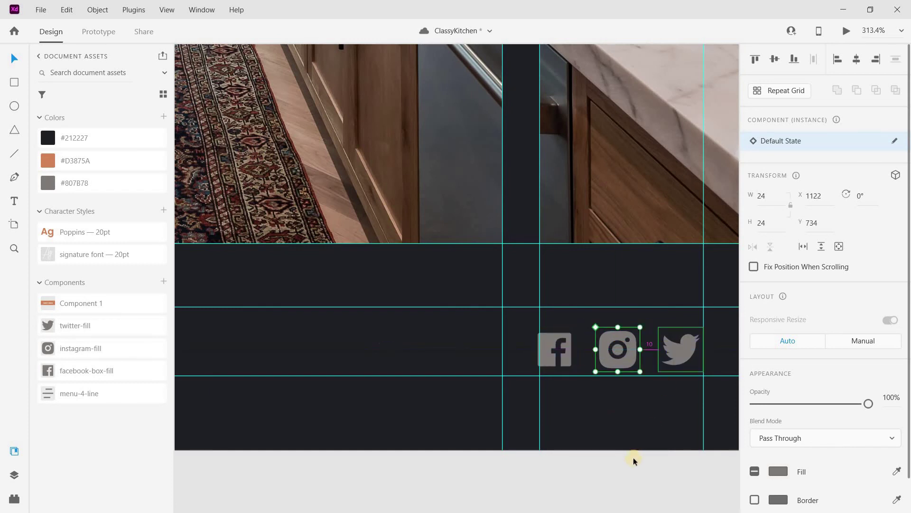
Raise the Facebook, Instagram and Twitter icons together to Y 729, between the two horizontal guides below the photo.
{"action": "left_click", "coordinate": [675, 352]}
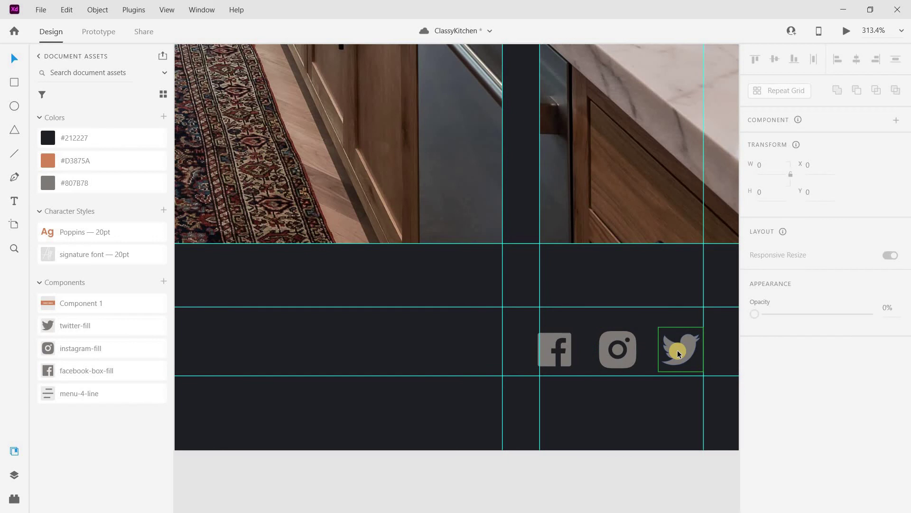
{"action": "left_click", "coordinate": [623, 352], "text": "shift"}
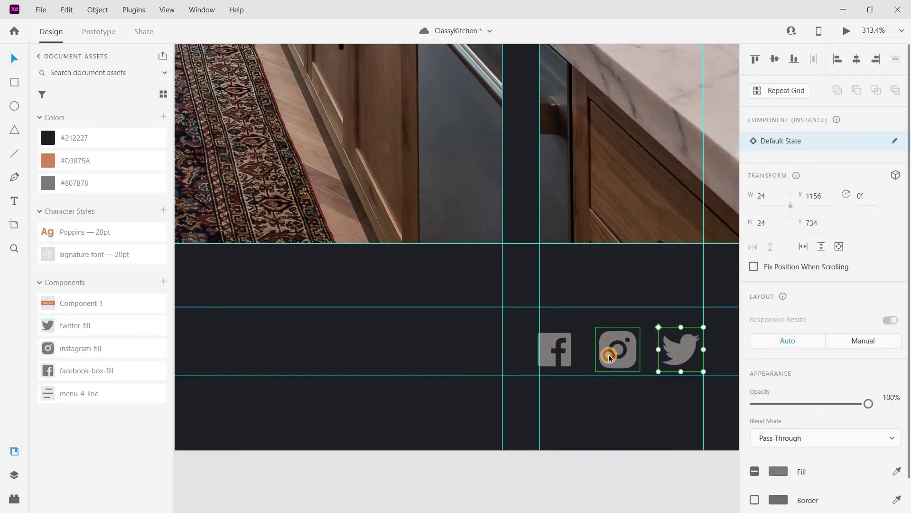
{"action": "left_click", "coordinate": [568, 353], "text": "shift"}
{"action": "left_click_drag", "start_coordinate": [569, 353], "coordinate": [574, 354]}
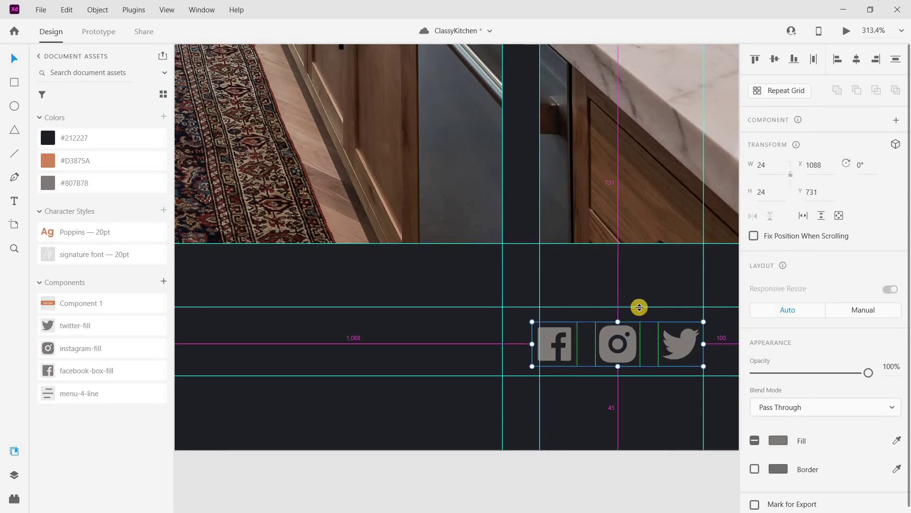
{"action": "key", "text": "Up"}
{"action": "key", "text": "Up"}
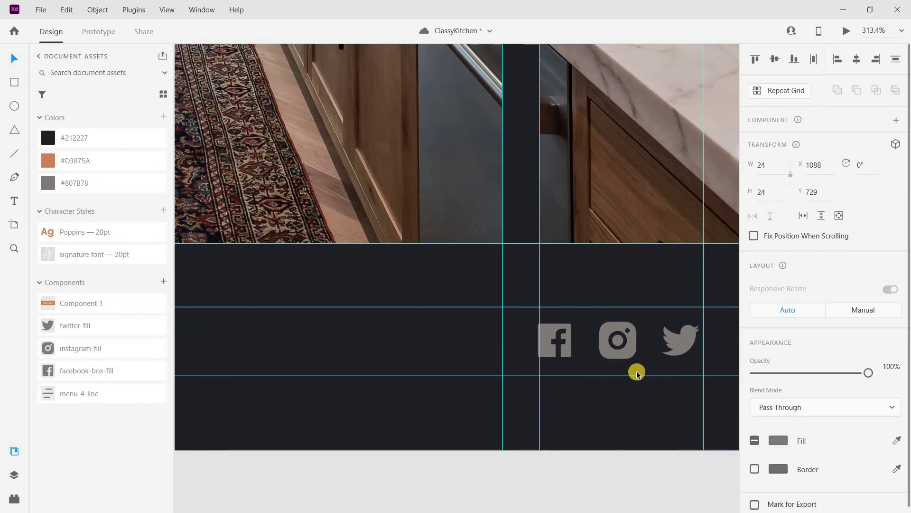
{"action": "scroll", "coordinate": [619, 382], "scroll_direction": "down", "scroll_amount": 5}
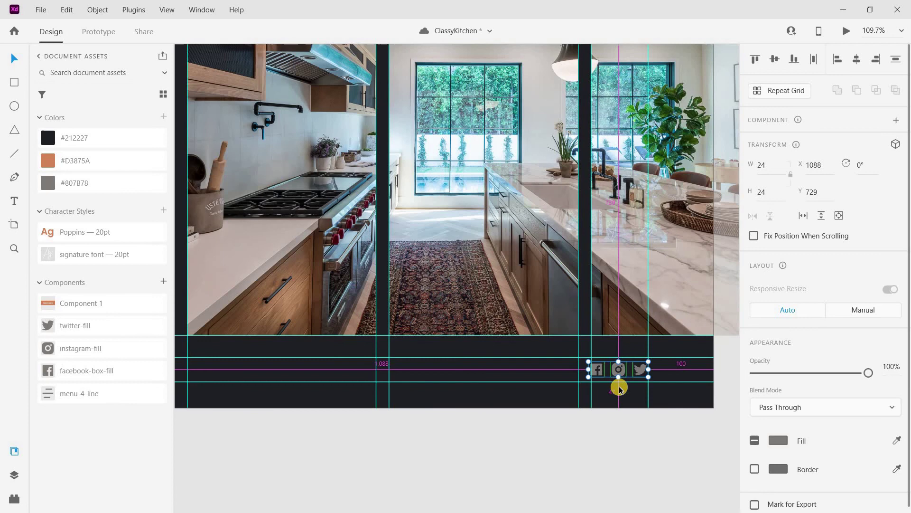
{"action": "scroll", "coordinate": [618, 389], "scroll_direction": "down", "scroll_amount": 2}
{"action": "scroll", "coordinate": [574, 357], "scroll_direction": "left", "scroll_amount": 4}
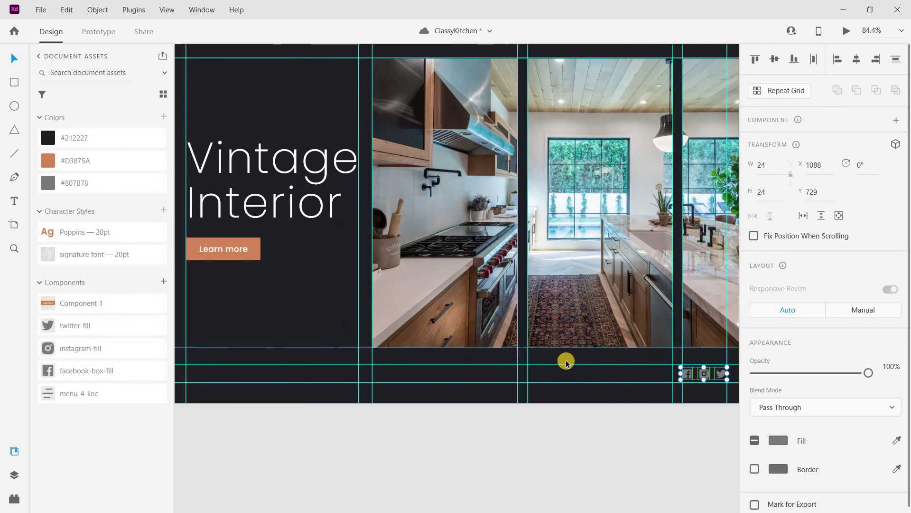
{"action": "scroll", "coordinate": [566, 361], "scroll_direction": "down", "scroll_amount": 2}
{"action": "scroll", "coordinate": [522, 354], "scroll_direction": "left", "scroll_amount": 3}
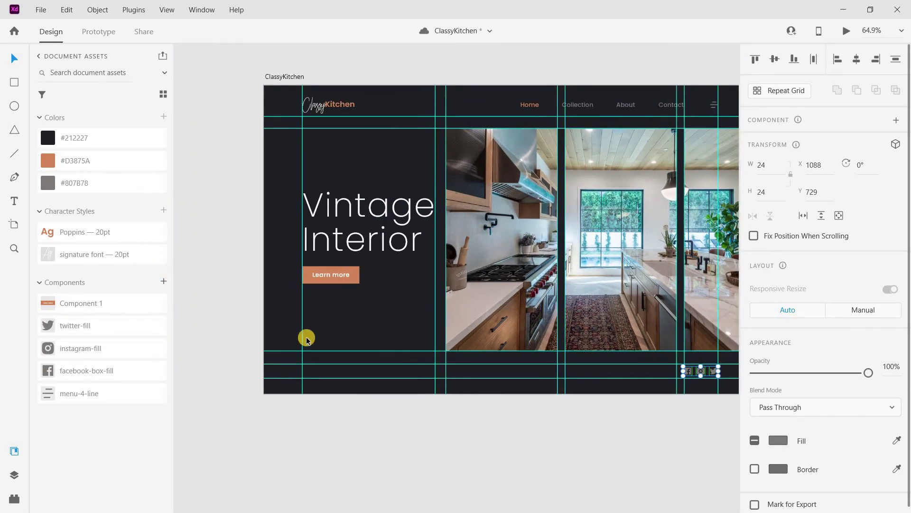
{"action": "left_click", "coordinate": [335, 432]}
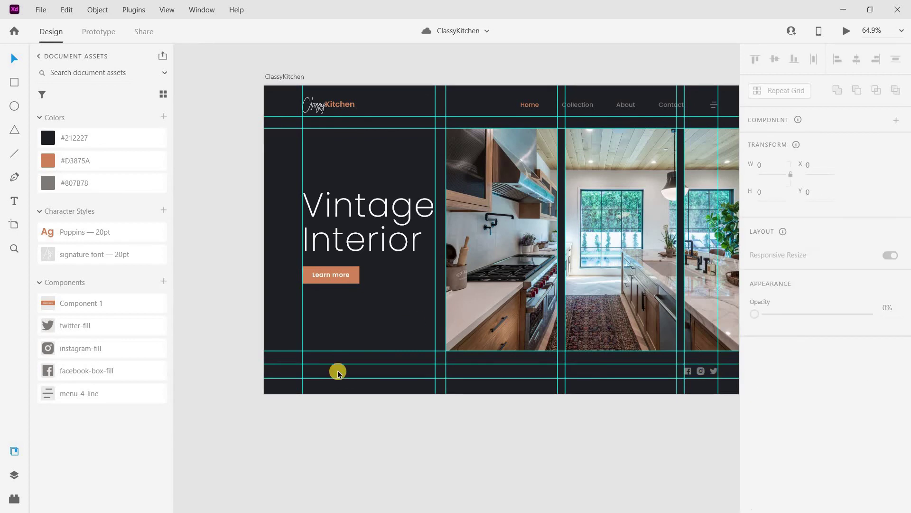
Draw a 10 × 10 square at X 100, Y 733, against the first vertical guide in the band below the "Learn more" button.
{"action": "scroll", "coordinate": [306, 377], "scroll_direction": "up", "scroll_amount": 5}
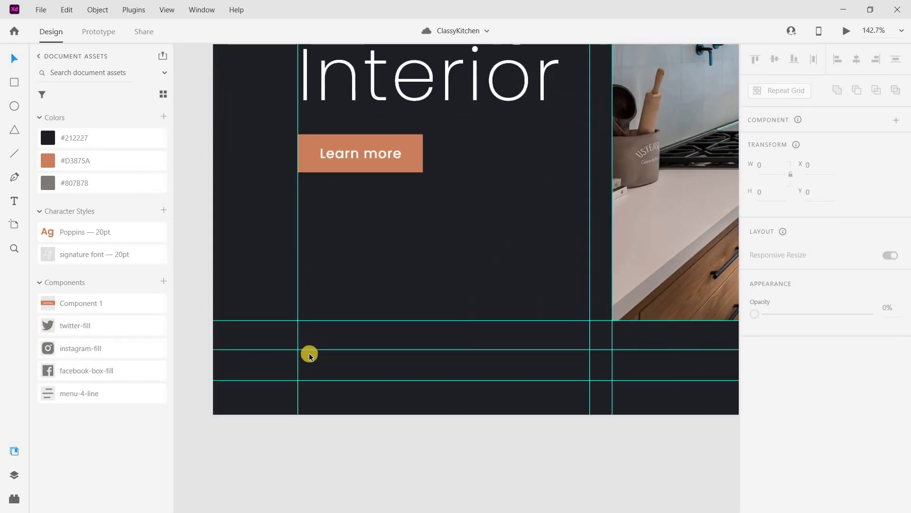
{"action": "scroll", "coordinate": [324, 357], "scroll_direction": "down", "scroll_amount": 5}
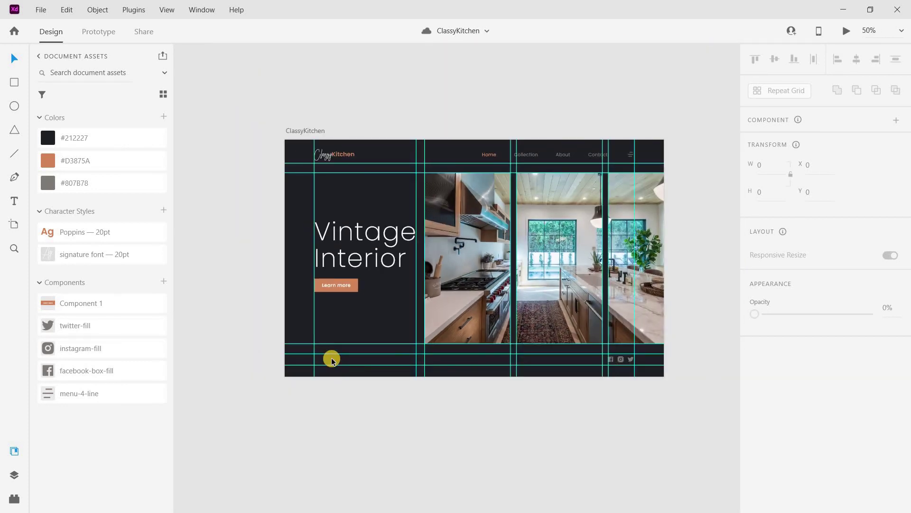
{"action": "scroll", "coordinate": [332, 360], "scroll_direction": "up", "scroll_amount": 5}
{"action": "left_click", "coordinate": [14, 83]}
{"action": "left_click_drag", "start_coordinate": [282, 354], "coordinate": [298, 368]}
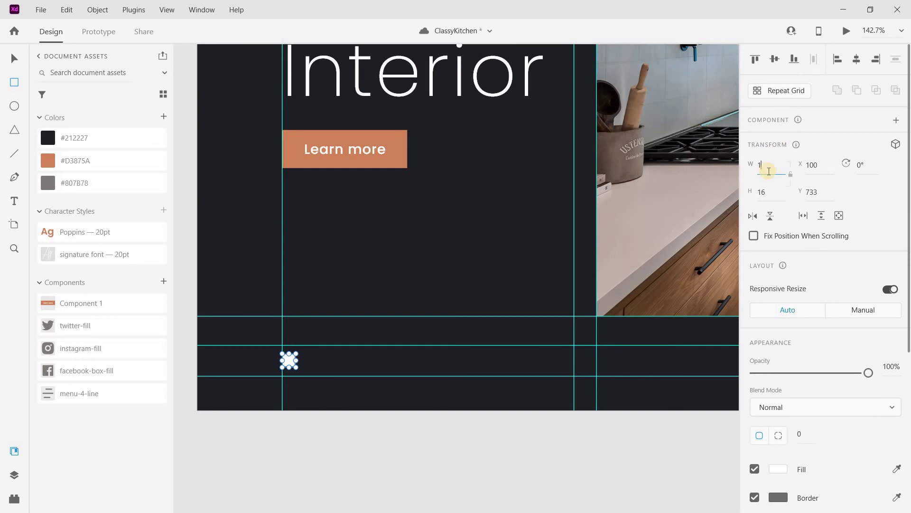
{"action": "left_click", "coordinate": [762, 190]}
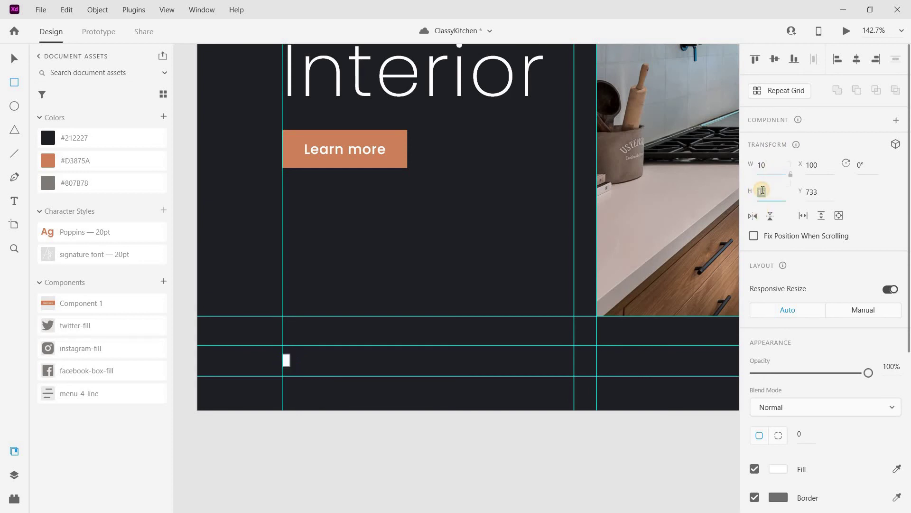
{"action": "type", "text": "10"}
{"action": "key", "text": "Return"}
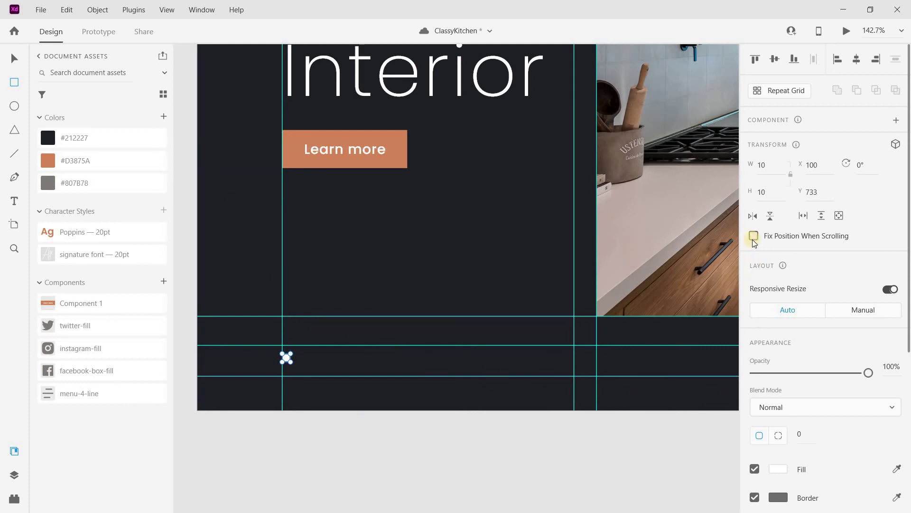
Remove the small square's border and fill it with the saved gray #807B78.
{"action": "left_click", "coordinate": [755, 497]}
{"action": "left_click", "coordinate": [55, 184]}
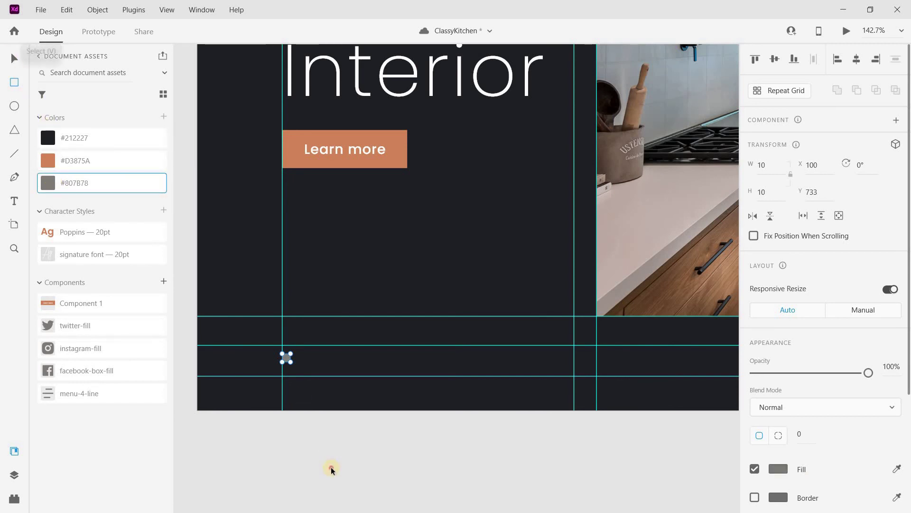
{"action": "left_click", "coordinate": [281, 363]}
Move the gray square to Y 736 and duplicate it into a horizontal row of five squares at 17 px intervals.
{"action": "scroll", "coordinate": [286, 362], "scroll_direction": "up", "scroll_amount": 4}
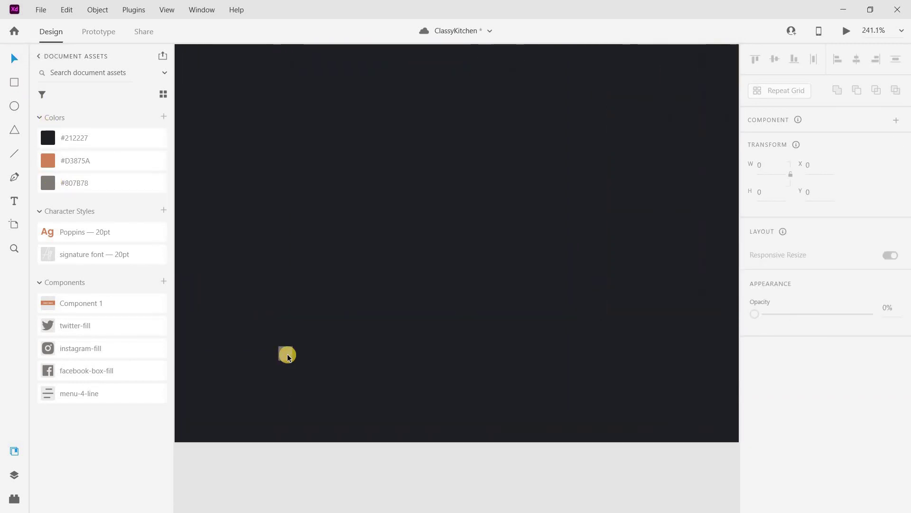
{"action": "left_click", "coordinate": [285, 356]}
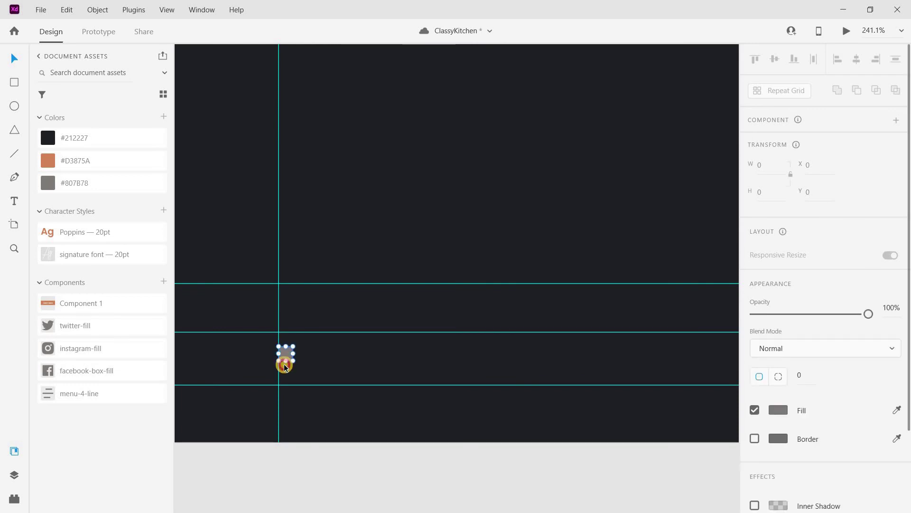
{"action": "left_click", "coordinate": [285, 367]}
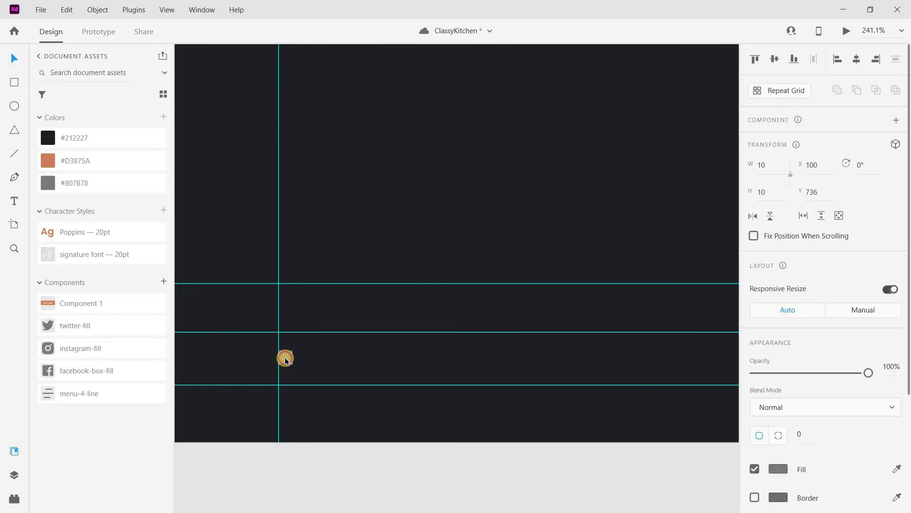
{"action": "left_click_drag", "start_coordinate": [297, 361], "coordinate": [314, 360]}
{"action": "left_click_drag", "start_coordinate": [312, 358], "coordinate": [386, 363]}
Fill the middle square of the row with the saved orange #D3875A.
{"action": "left_click", "coordinate": [334, 358]}
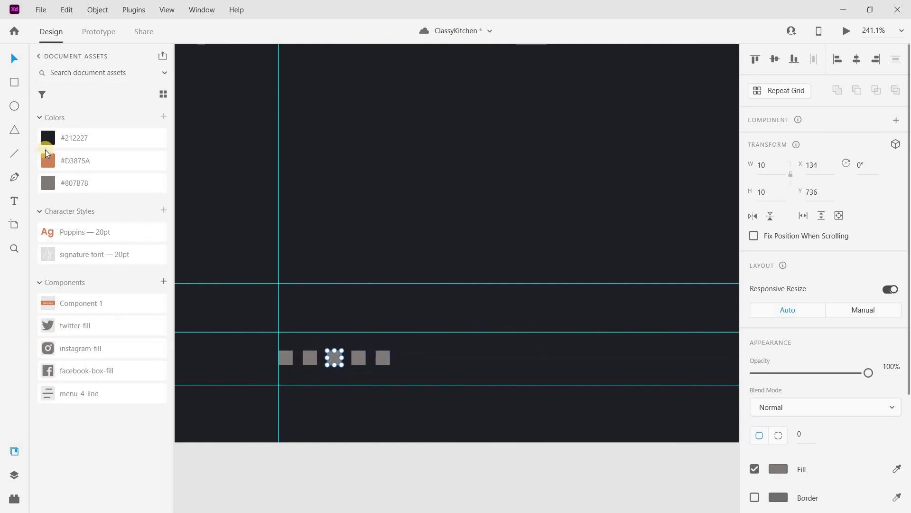
{"action": "left_click", "coordinate": [48, 160]}
{"action": "left_click", "coordinate": [391, 458]}
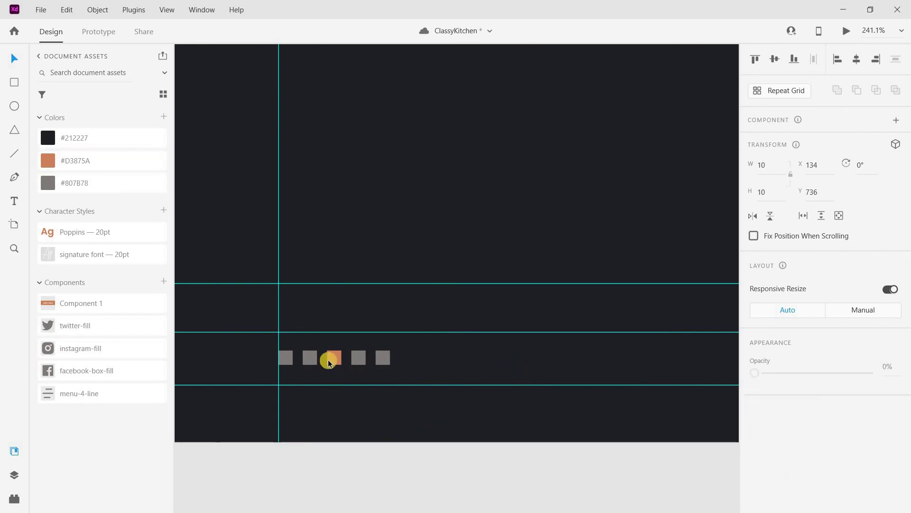
Turn on 3D transforms for the orange square and bring it forward along Z so it appears larger than its neighbors.
{"action": "left_click", "coordinate": [331, 359]}
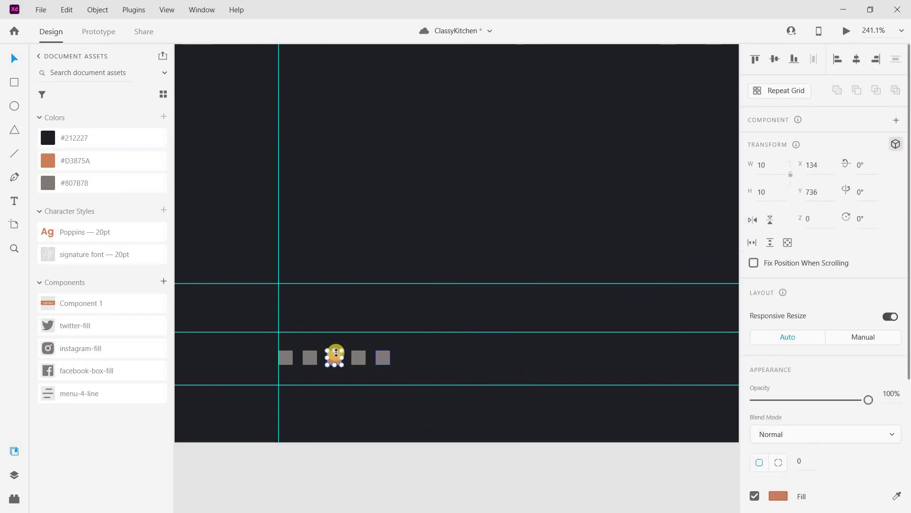
{"action": "scroll", "coordinate": [328, 365], "scroll_direction": "up", "scroll_amount": 5}
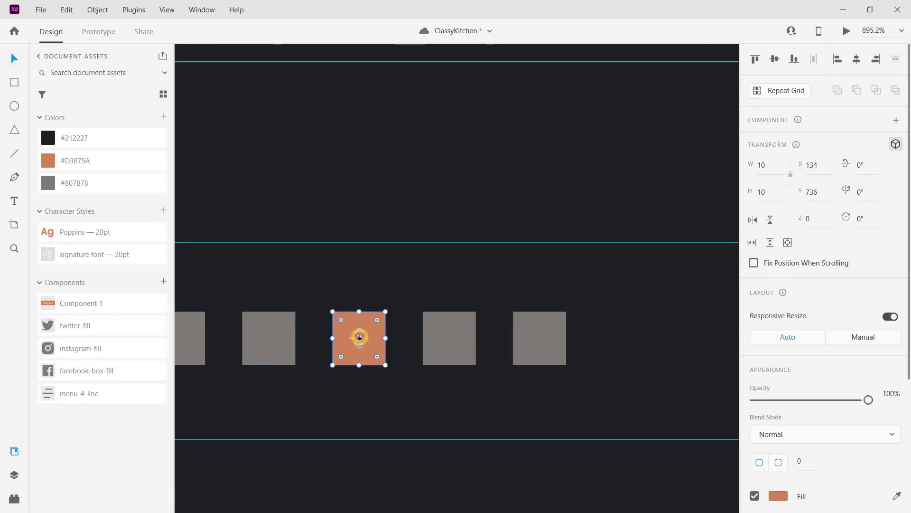
{"action": "left_click_drag", "start_coordinate": [349, 390], "coordinate": [358, 343]}
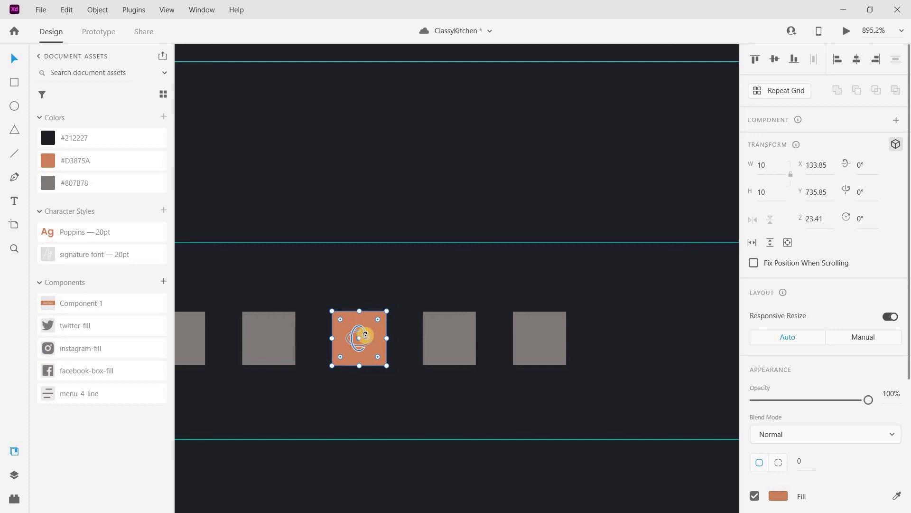
{"action": "left_click_drag", "start_coordinate": [359, 339], "coordinate": [408, 386]}
{"action": "left_click", "coordinate": [408, 386]}
Turn off 3D transforms for the five selected squares and align them on their vertical middle with the three social icons.
{"action": "scroll", "coordinate": [408, 386], "scroll_direction": "down", "scroll_amount": 10}
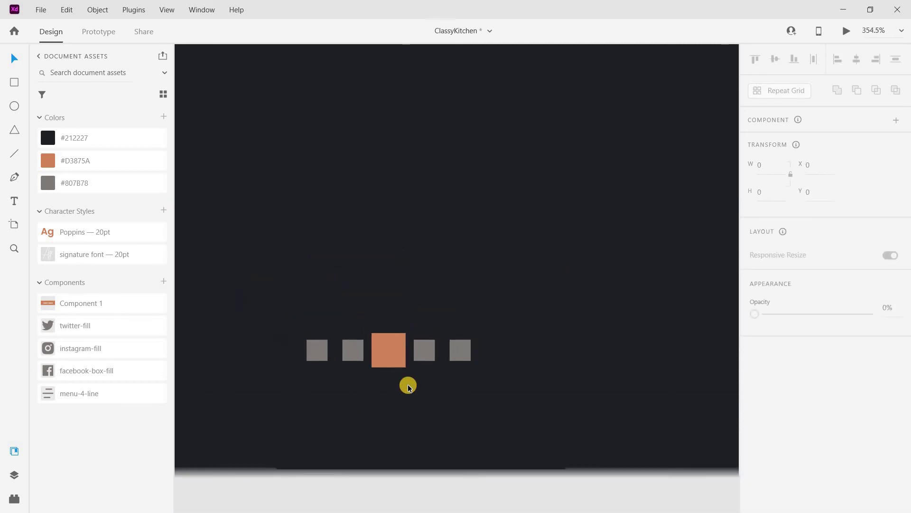
{"action": "scroll", "coordinate": [408, 386], "scroll_direction": "down", "scroll_amount": 4}
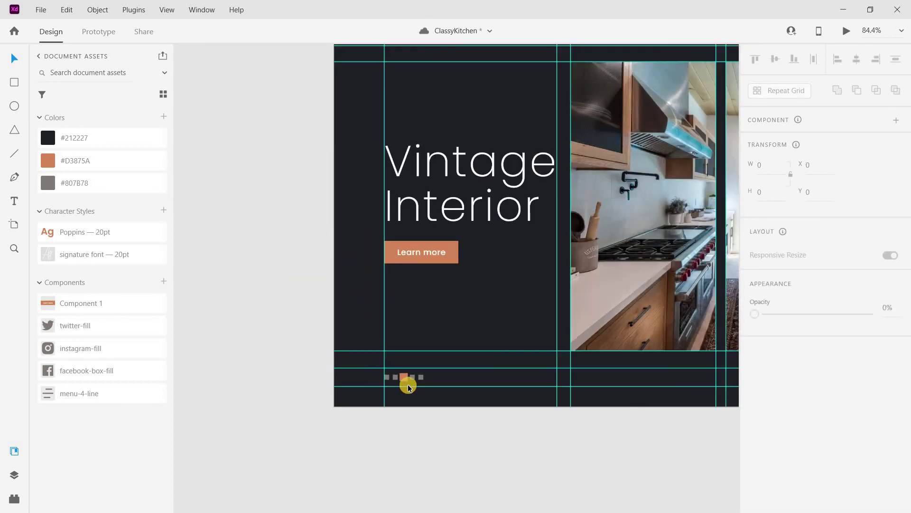
{"action": "scroll", "coordinate": [418, 382], "scroll_direction": "down", "scroll_amount": 1}
{"action": "scroll", "coordinate": [418, 379], "scroll_direction": "right", "scroll_amount": 1}
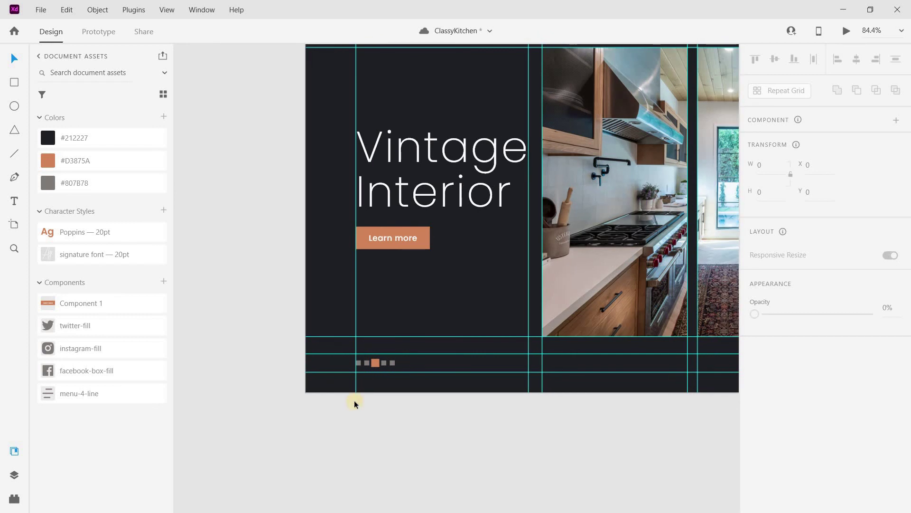
{"action": "left_click_drag", "start_coordinate": [415, 407], "coordinate": [354, 348]}
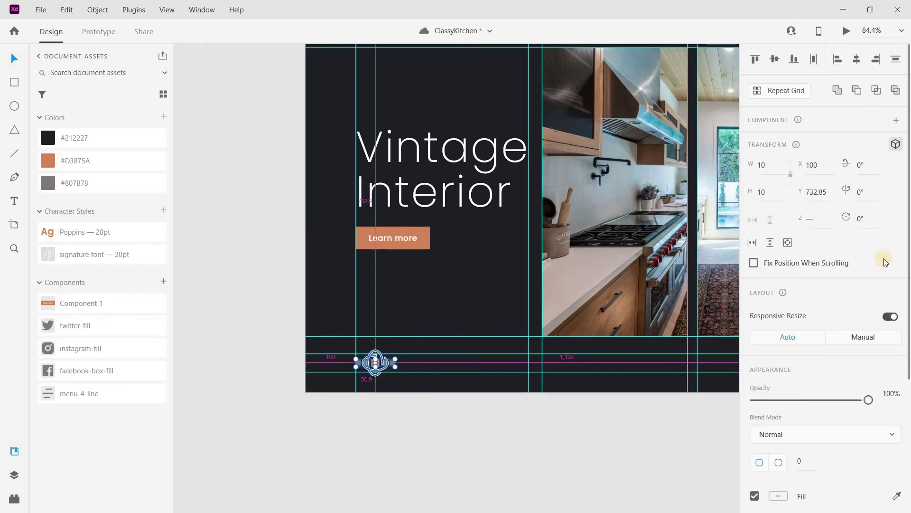
{"action": "key", "text": "ctrl+minus"}
{"action": "left_click", "coordinate": [895, 144]}
{"action": "scroll", "coordinate": [539, 387], "scroll_direction": "right", "scroll_amount": 4}
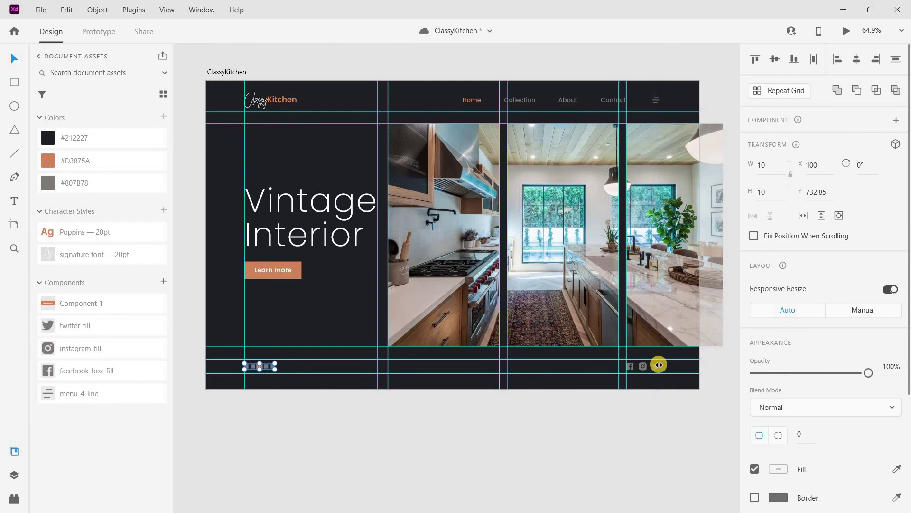
{"action": "left_click", "coordinate": [638, 371], "text": "shift"}
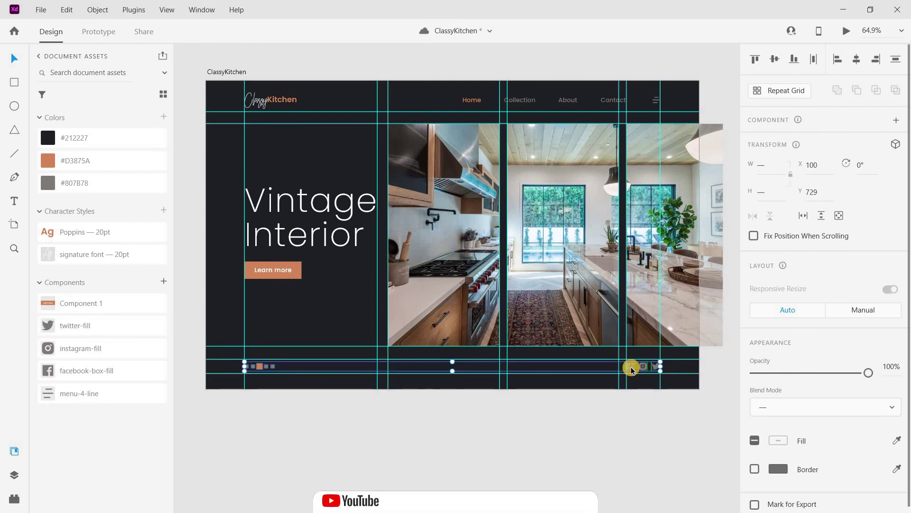
{"action": "left_click", "coordinate": [774, 59]}
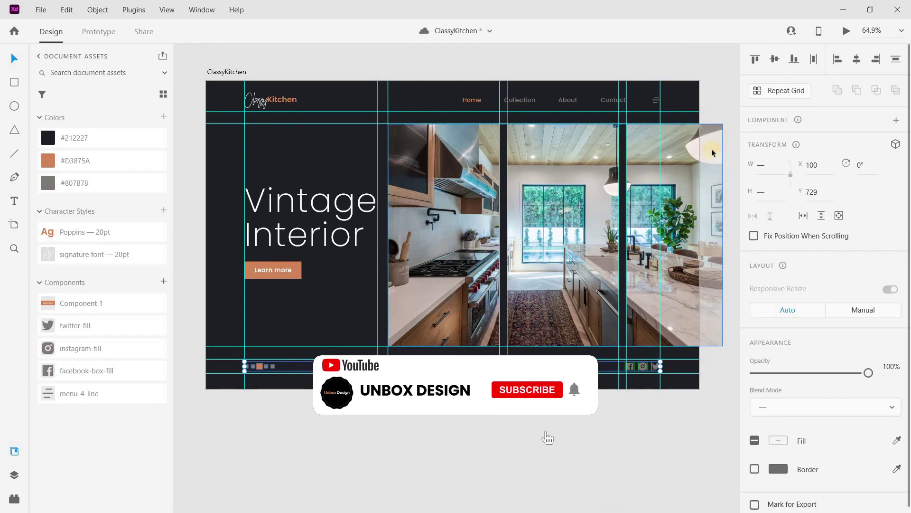
{"action": "left_click", "coordinate": [514, 458]}
Open the desktop preview of the ClassyKitchen artboard and move its window so the whole page is in view.
{"action": "scroll", "coordinate": [569, 399], "scroll_direction": "down", "scroll_amount": 3}
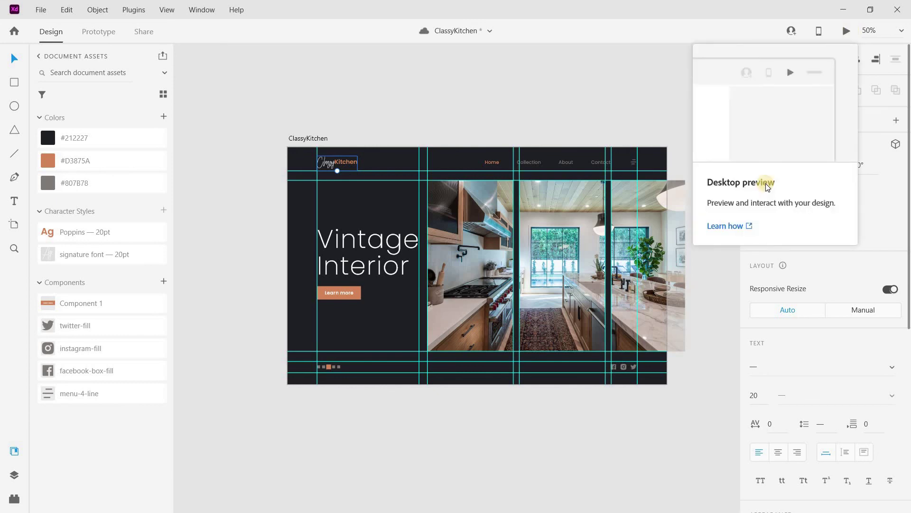
{"action": "left_click", "coordinate": [846, 30]}
{"action": "left_click_drag", "start_coordinate": [632, 31], "coordinate": [568, 31]}
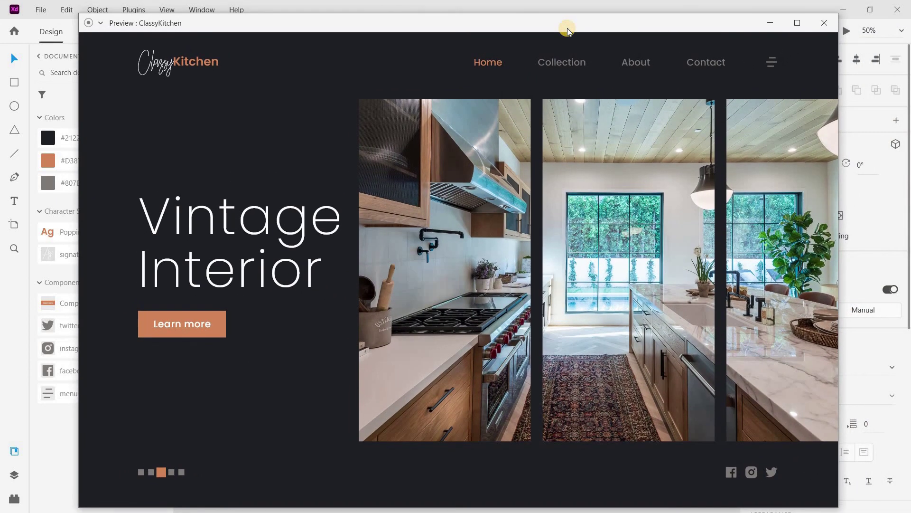